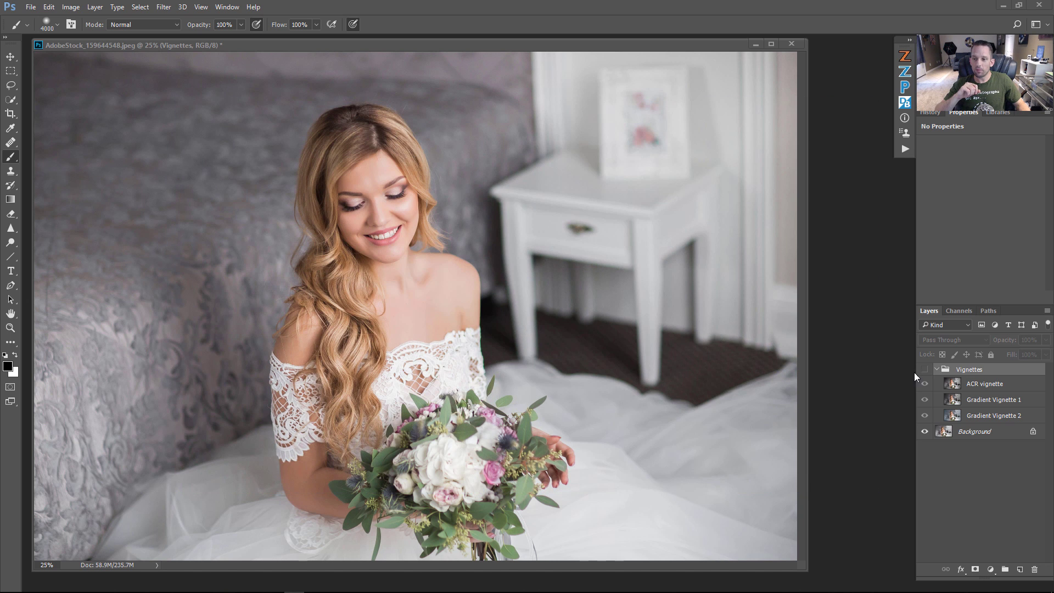
# Turn on the Vignettes group, then hide ACR vignette and Gradient Vignette 1 so only Gradient Vignette 2 shows
pyautogui.click(925, 370)
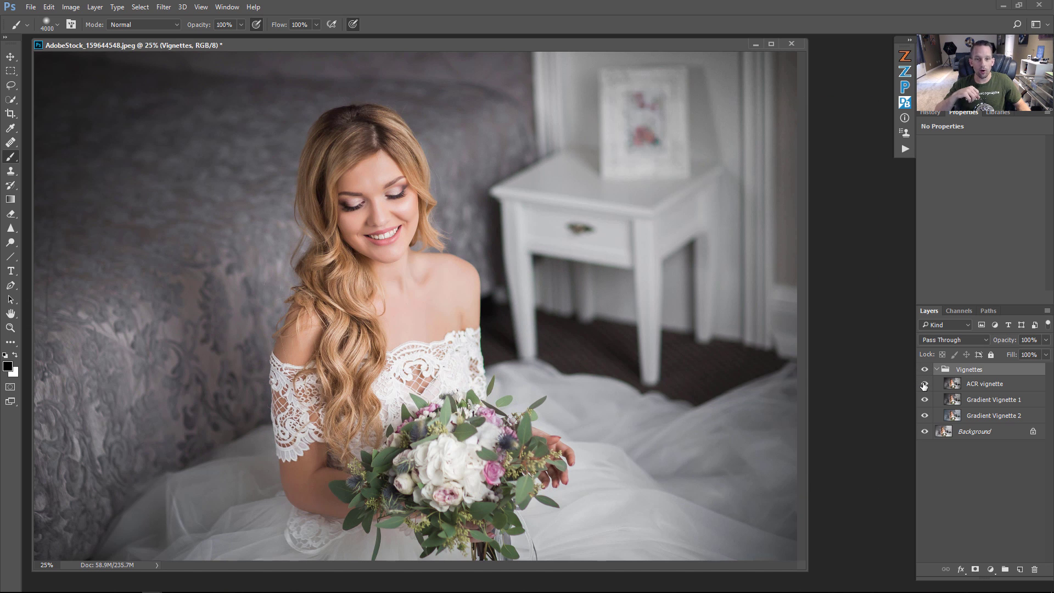
pyautogui.click(925, 385)
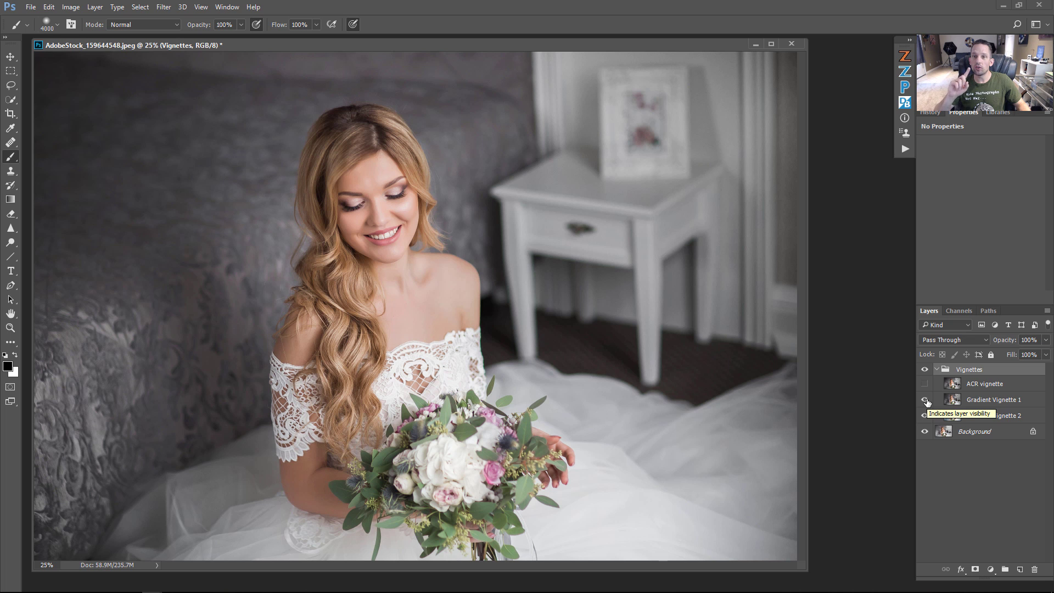
pyautogui.click(925, 400)
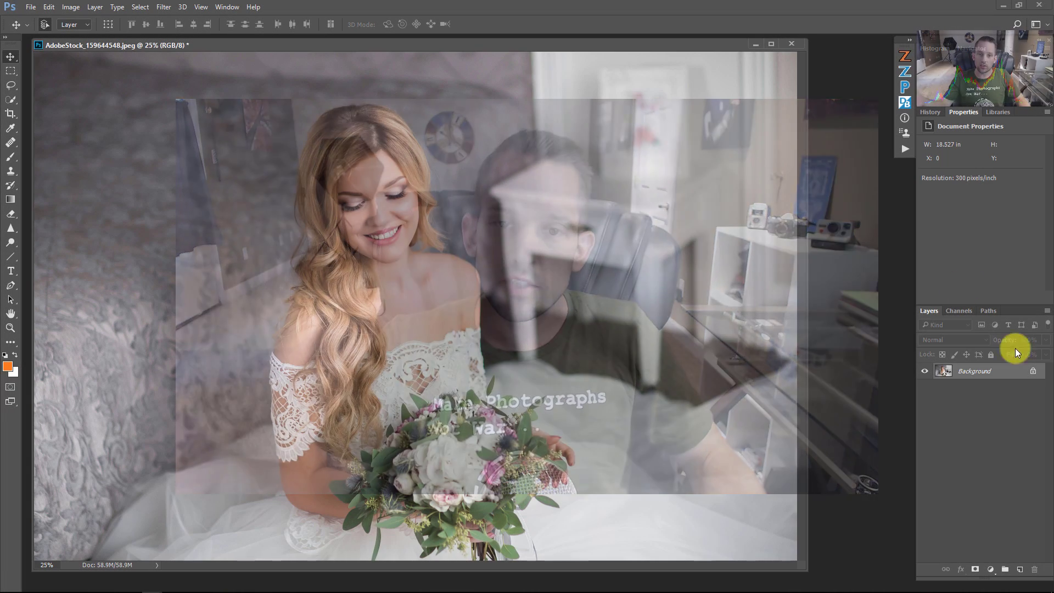
# Duplicate the Background layer with Ctrl+J to create Layer 1
pyautogui.click(963, 371)
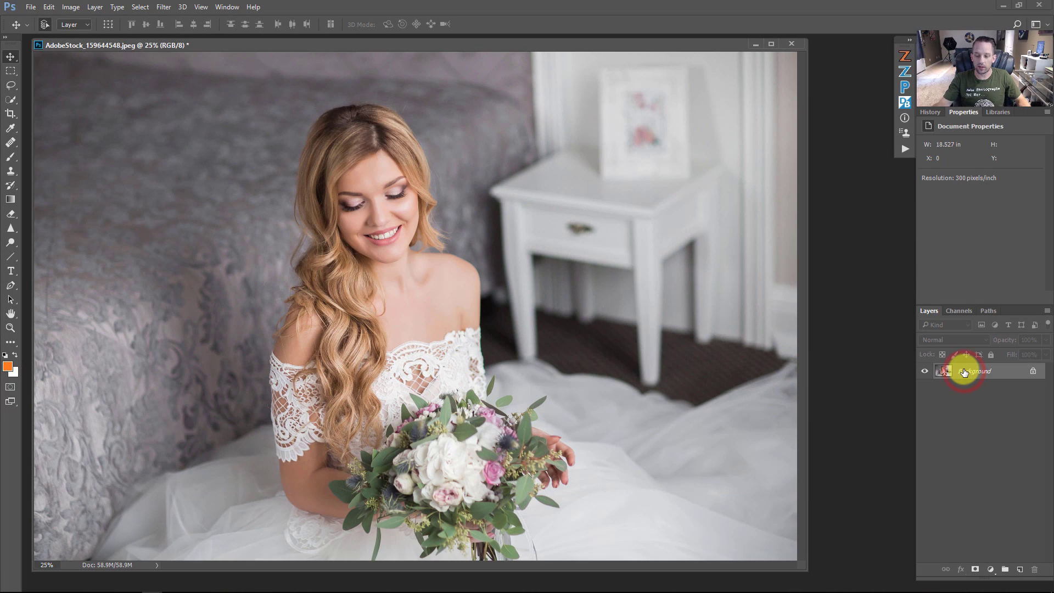
pyautogui.hotkey('ctrl', 'j')
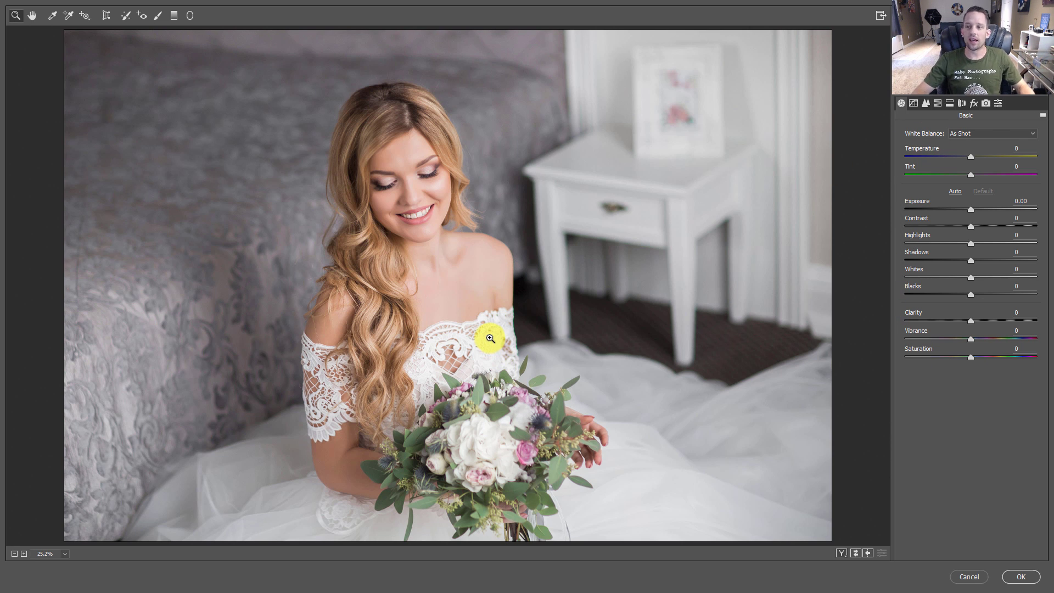
# In the Effects panel, set Post Crop Vignetting Amount -48 and Highlights 96, then compare against defaults
pyautogui.click(973, 103)
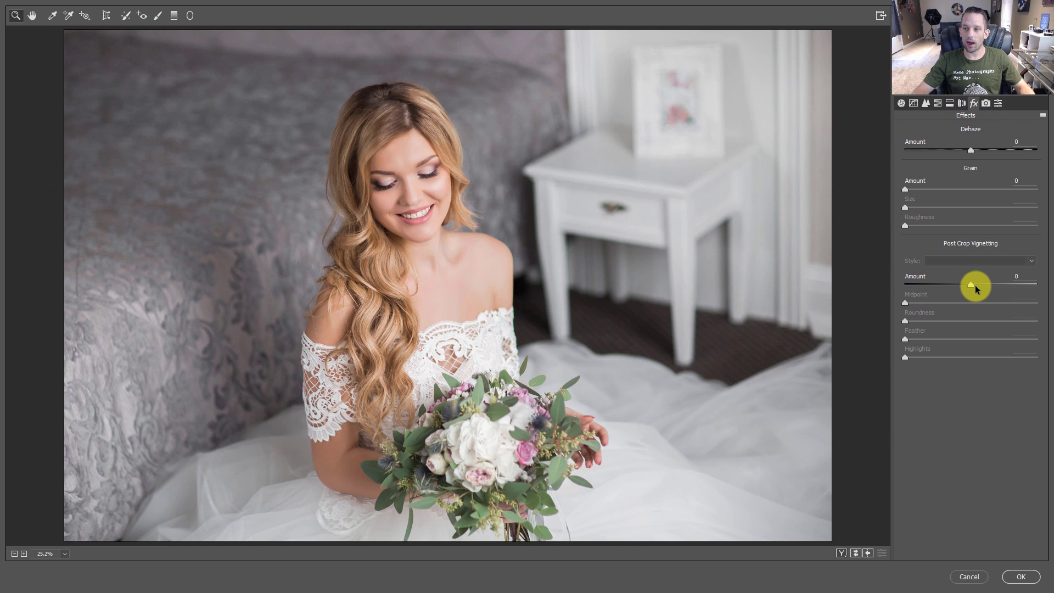
pyautogui.moveTo(970, 285); pyautogui.dragTo(980, 339)
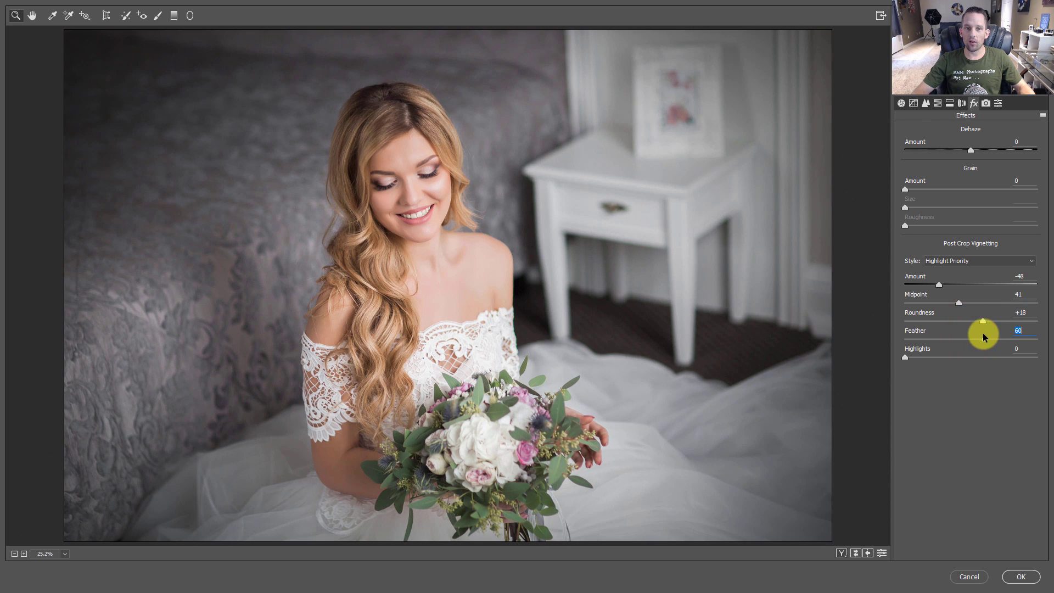
pyautogui.moveTo(905, 358); pyautogui.dragTo(1030, 354)
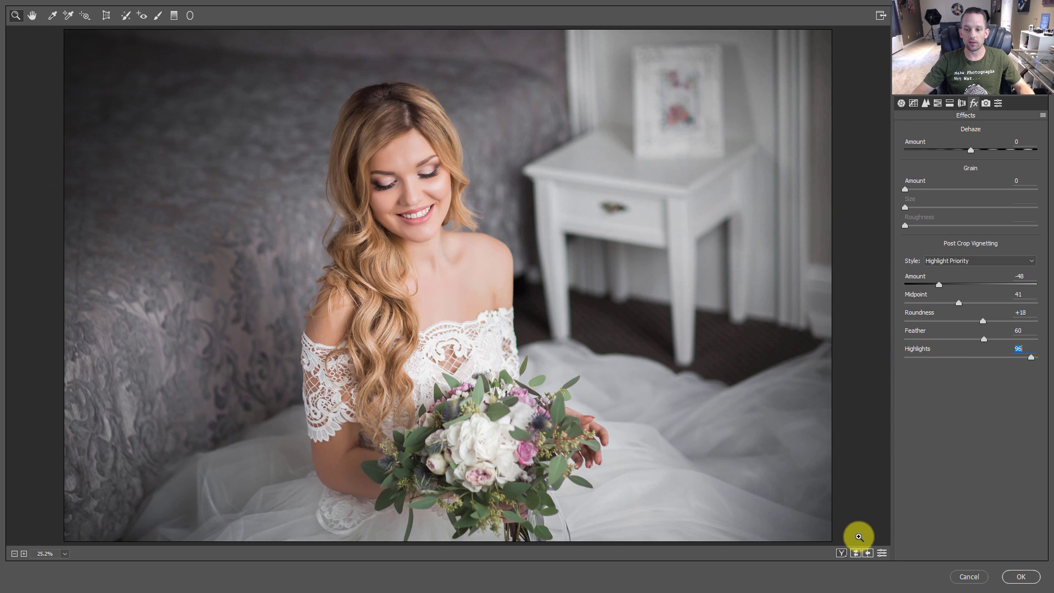
pyautogui.click(883, 553)
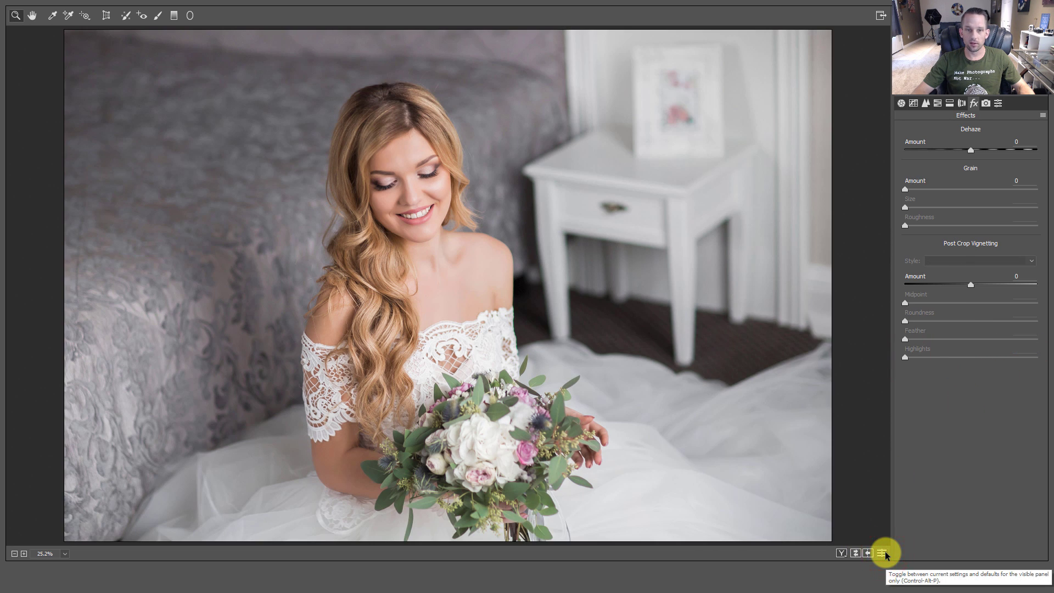
pyautogui.click(883, 553)
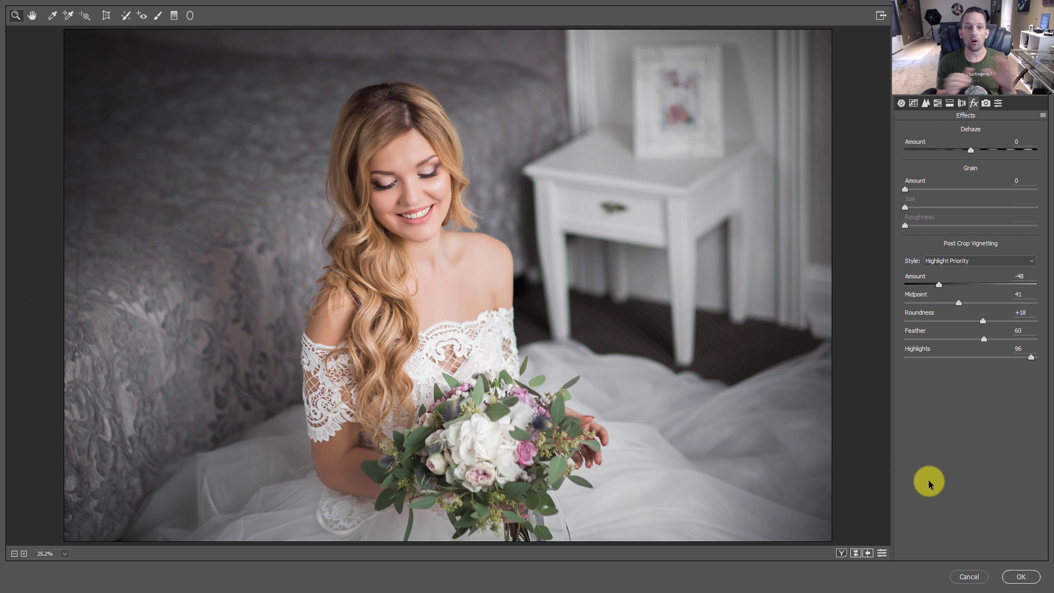
# Apply the Camera Raw vignette and rename Layer 1 to 'ACR vignette'
pyautogui.click(1019, 576)
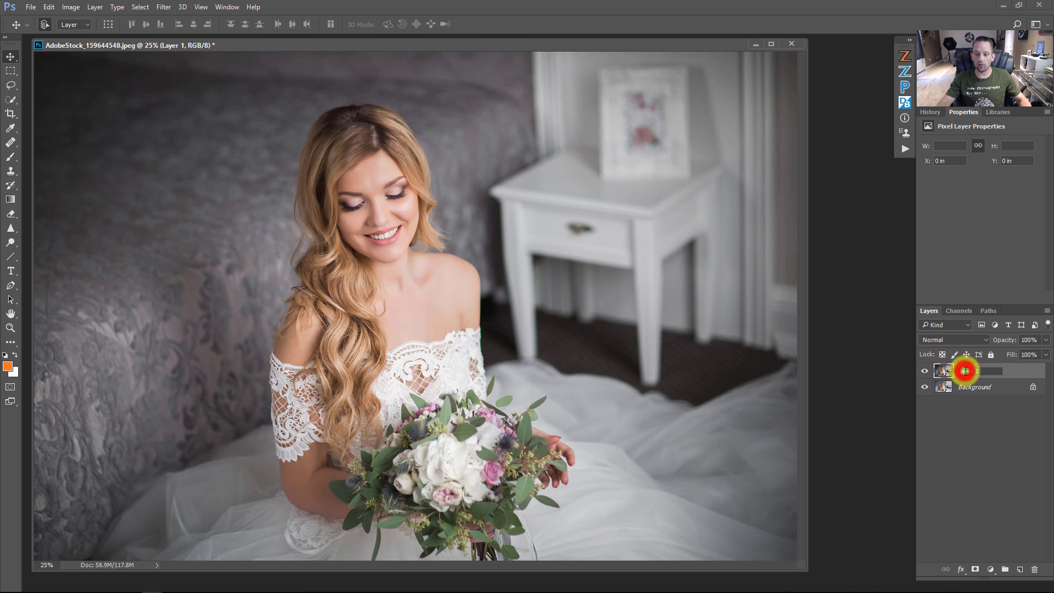
pyautogui.doubleClick(965, 371)
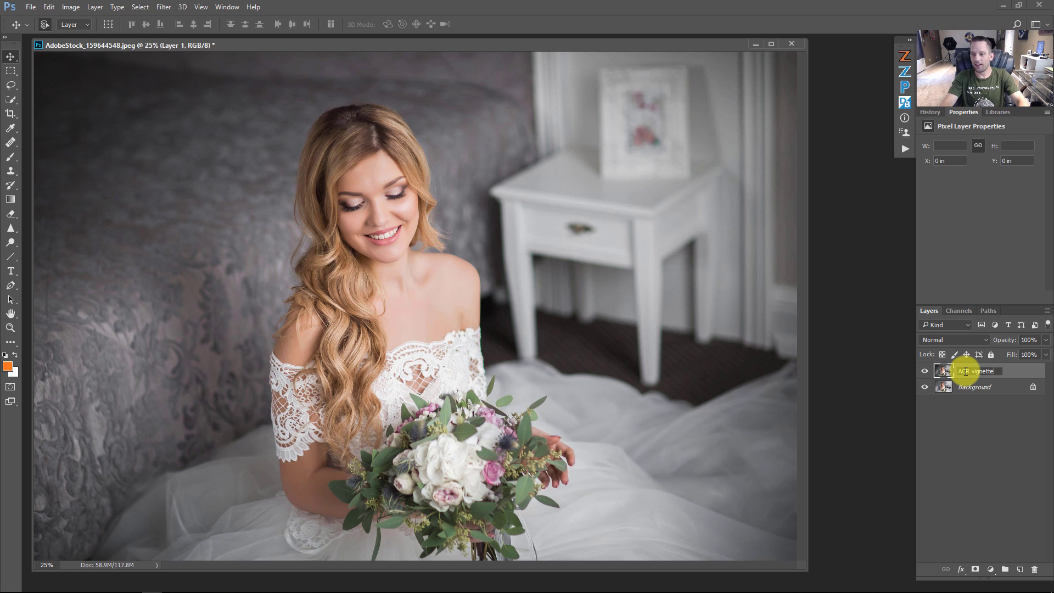
pyautogui.press('Return')
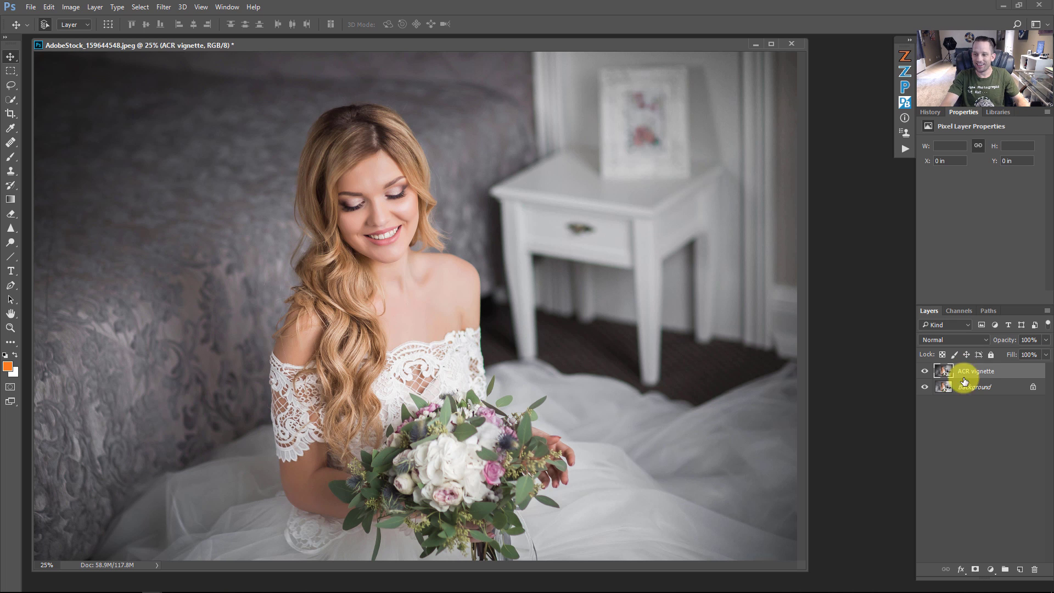
# Hide ACR vignette, select Background, and reset colours to default black and white
pyautogui.click(926, 372)
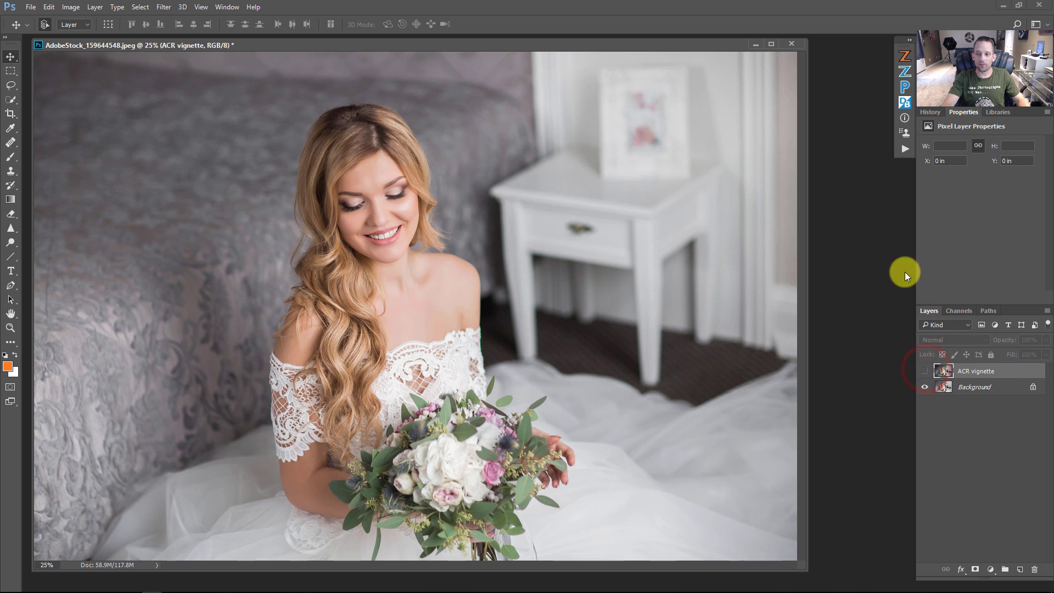
pyautogui.click(976, 388)
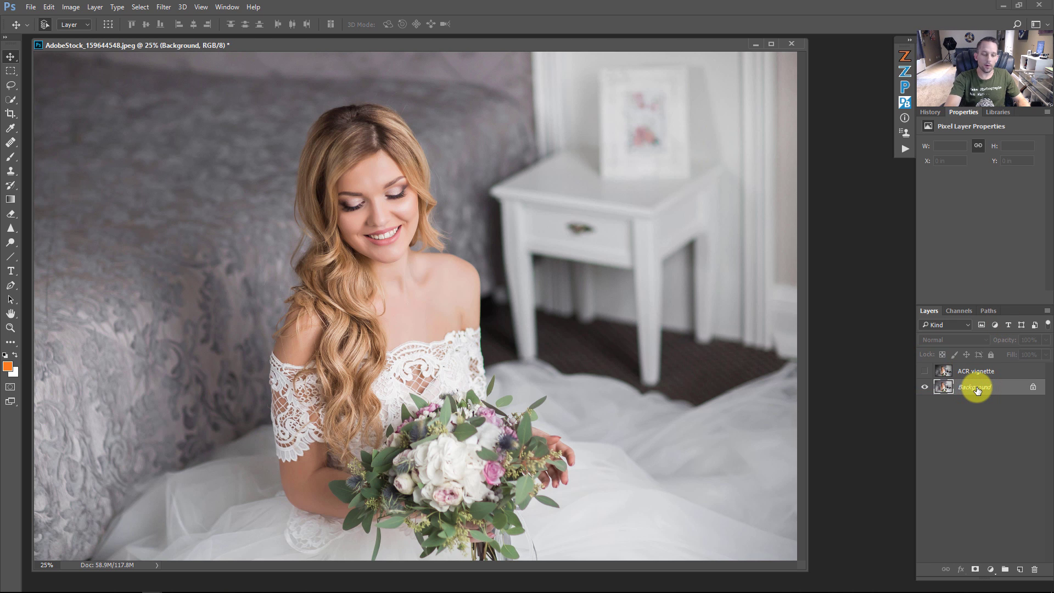
pyautogui.press('d')
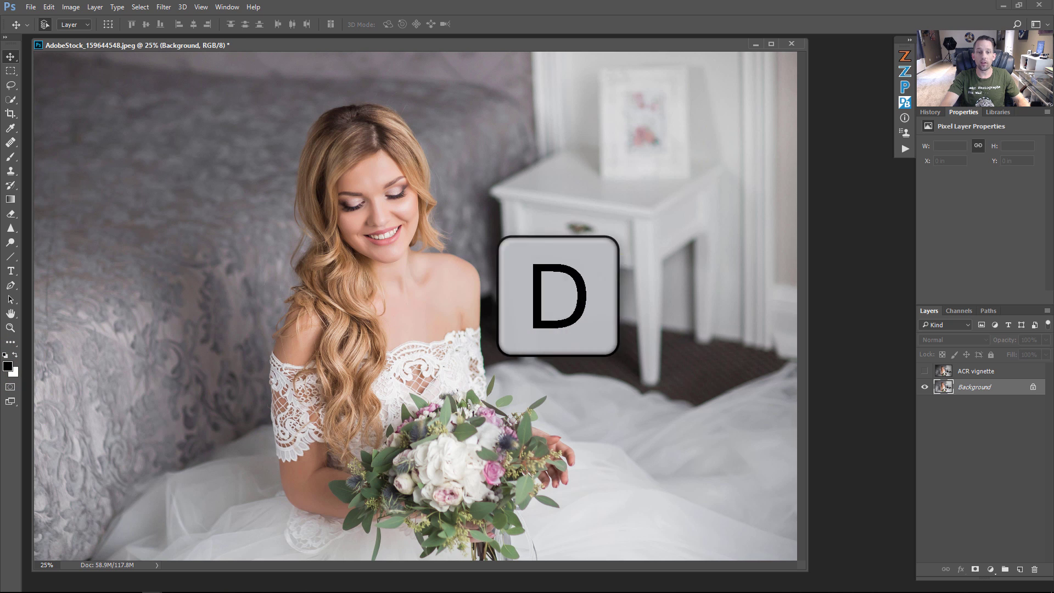
# Add a Gradient Fill layer with Radial style and Reverse enabled
pyautogui.click(990, 570)
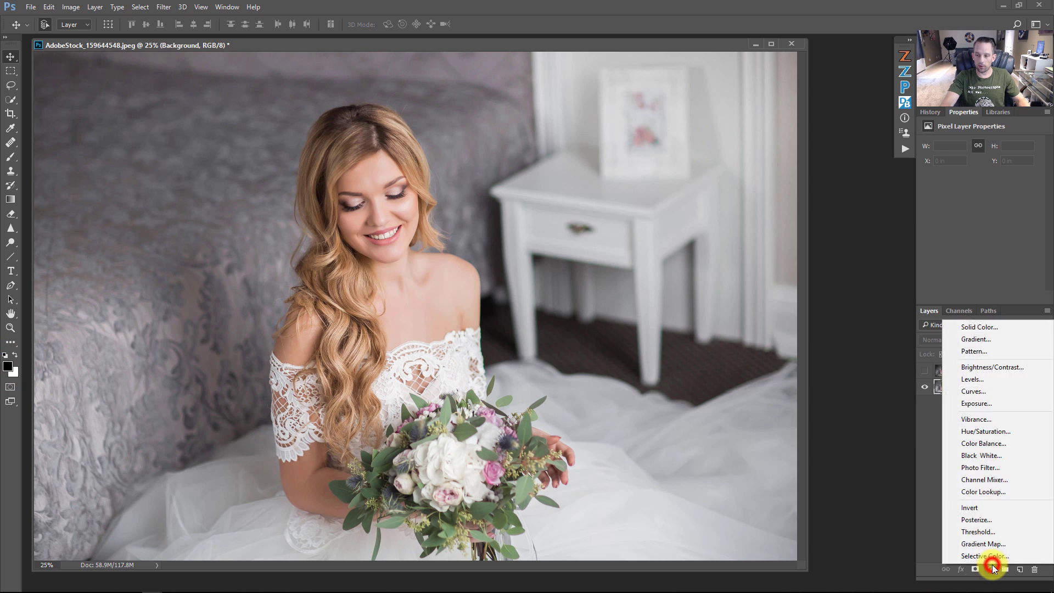
pyautogui.click(1010, 341)
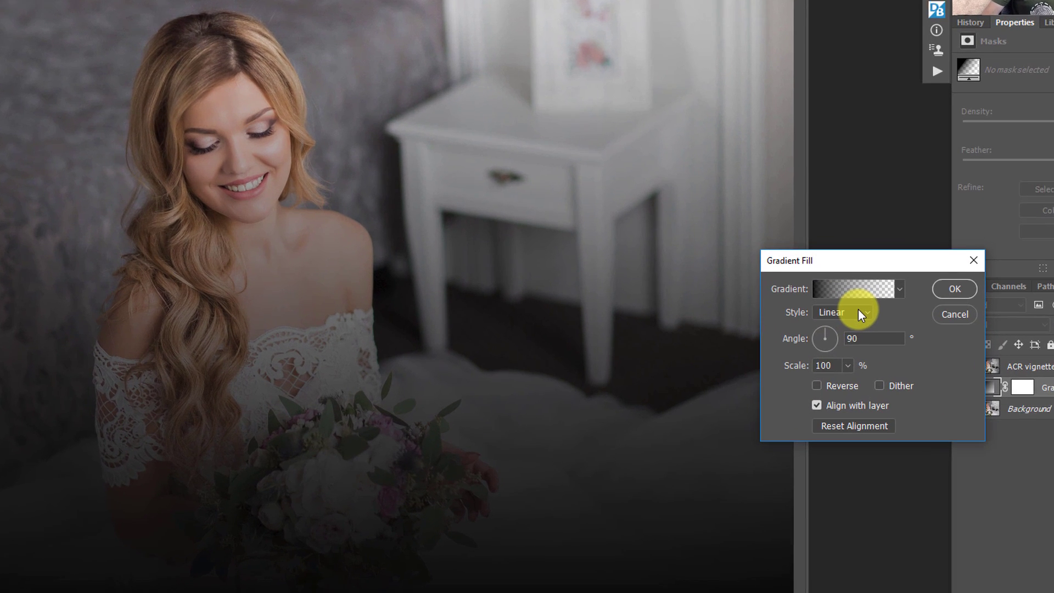
pyautogui.click(859, 312)
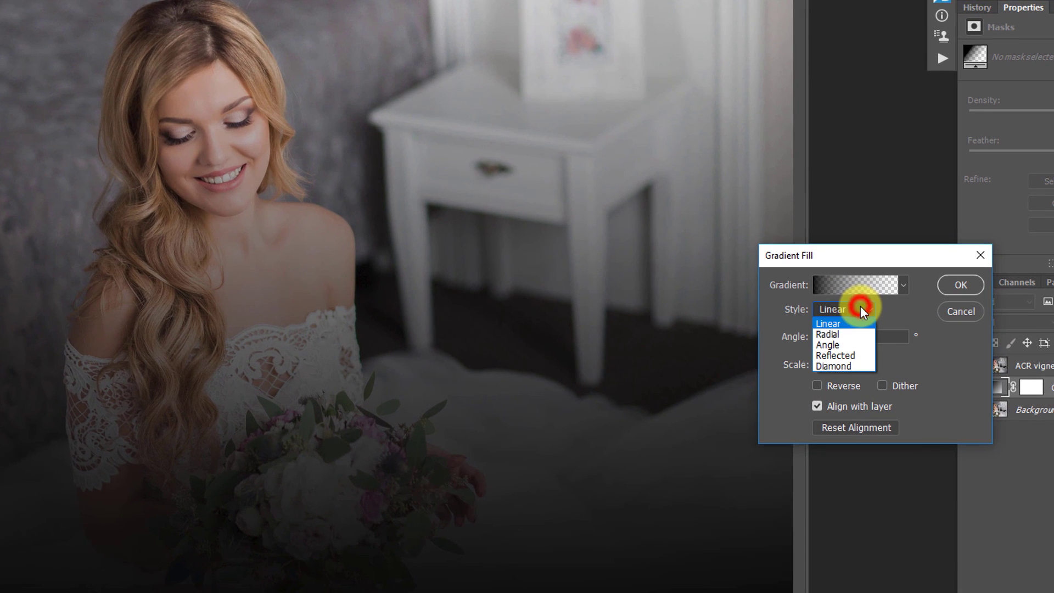
pyautogui.click(846, 340)
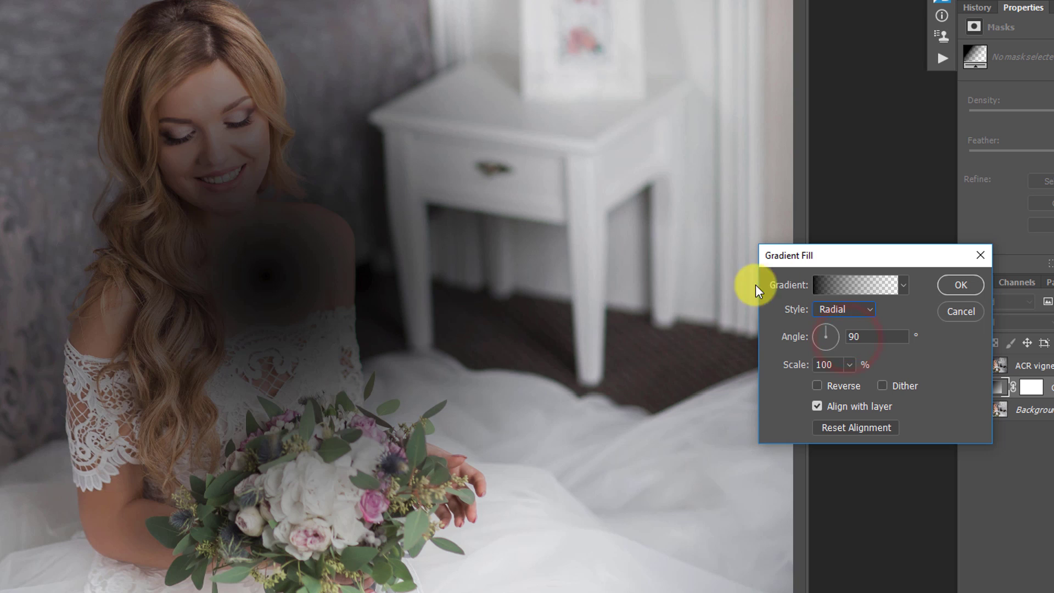
pyautogui.click(841, 384)
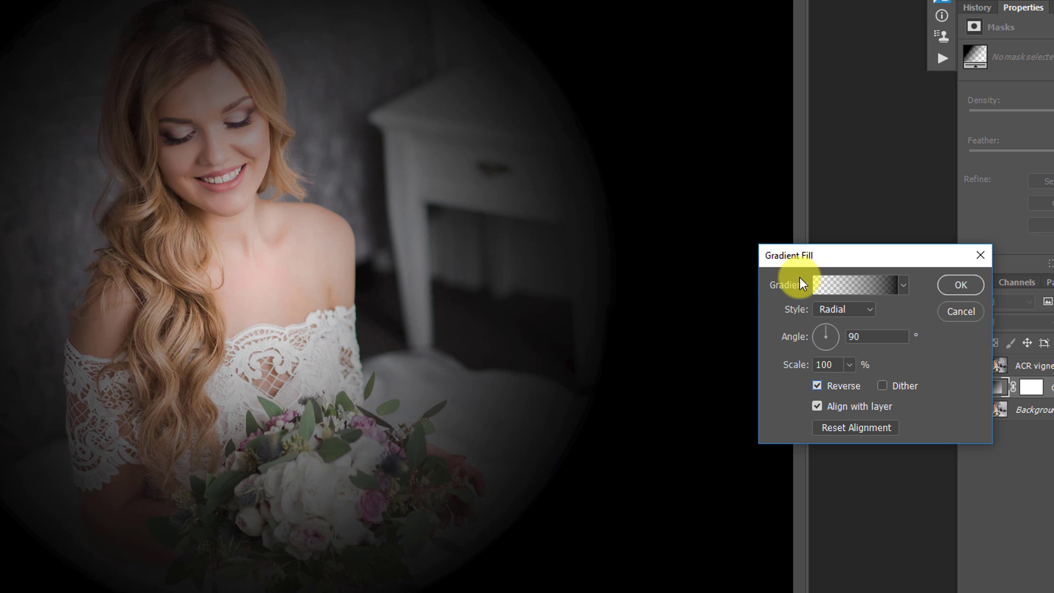
# In the Gradient Editor, move the black stop and set the opacity midpoint to 12%, then accept
pyautogui.click(841, 286)
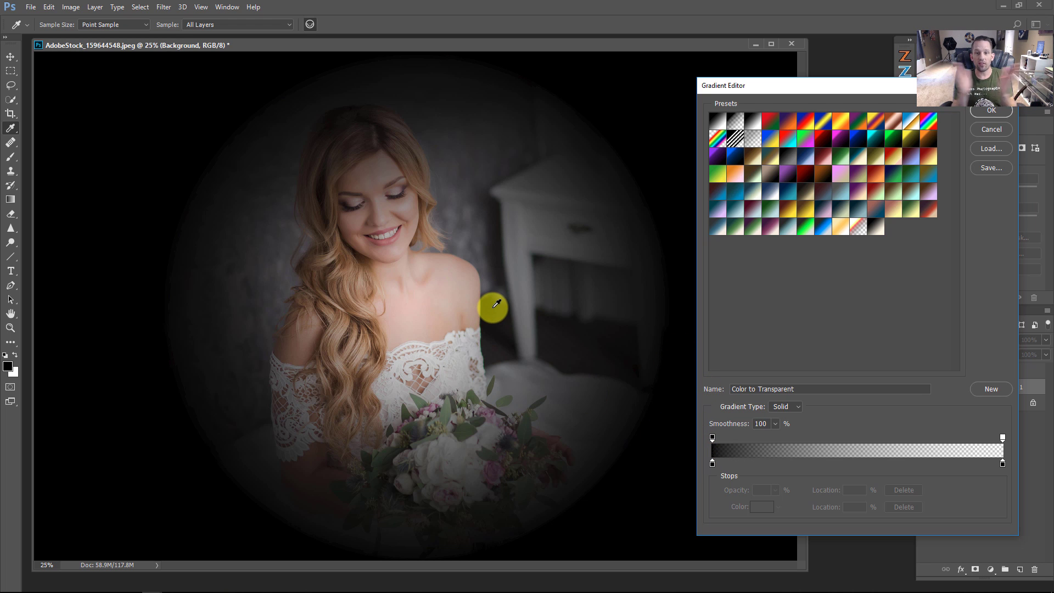
pyautogui.click(713, 465)
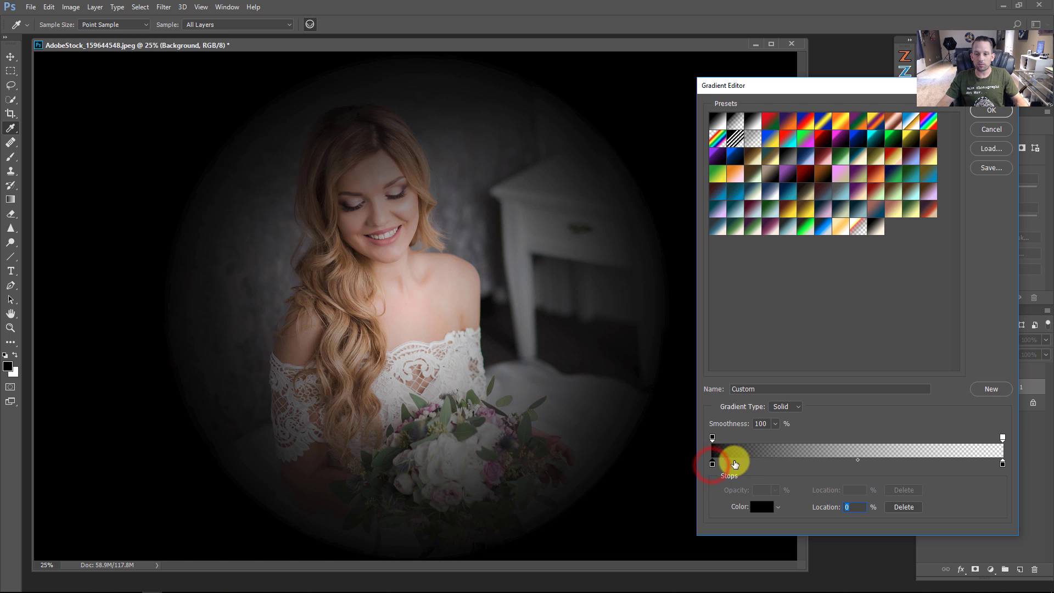
pyautogui.moveTo(712, 464); pyautogui.dragTo(992, 464)
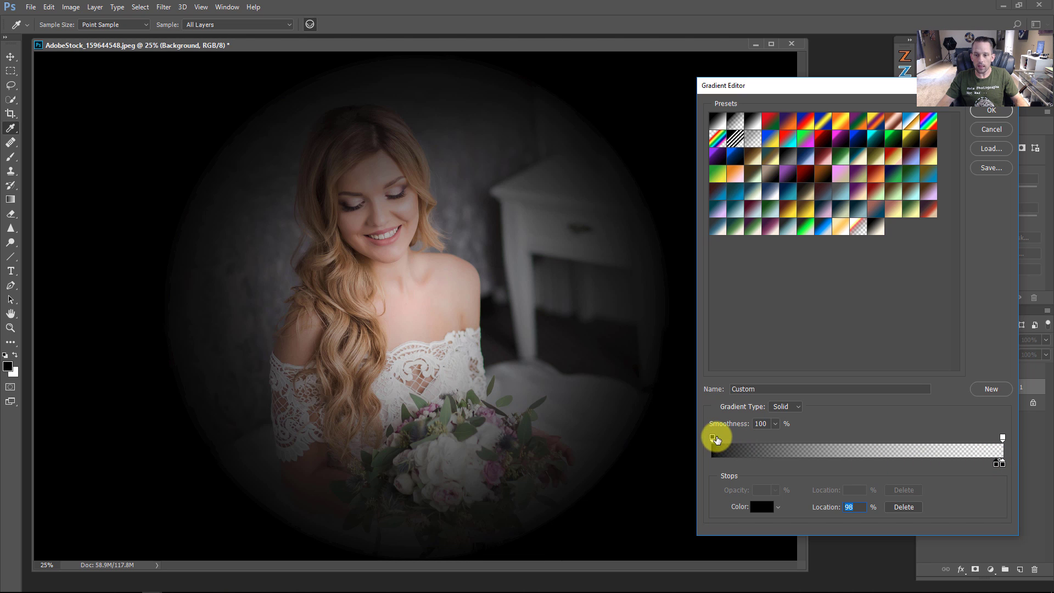
pyautogui.click(712, 438)
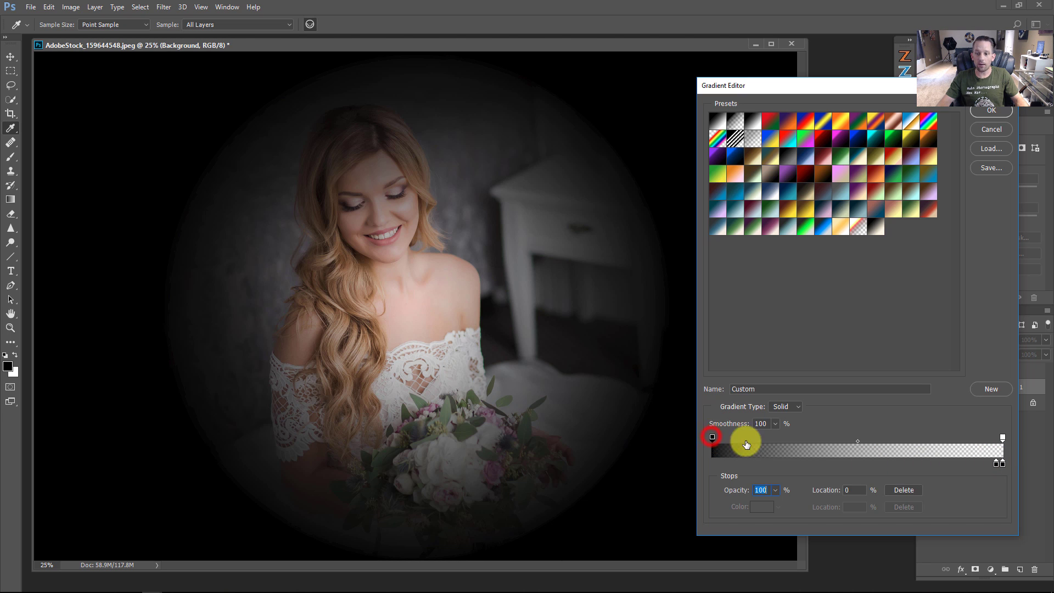
pyautogui.moveTo(856, 443); pyautogui.dragTo(773, 441)
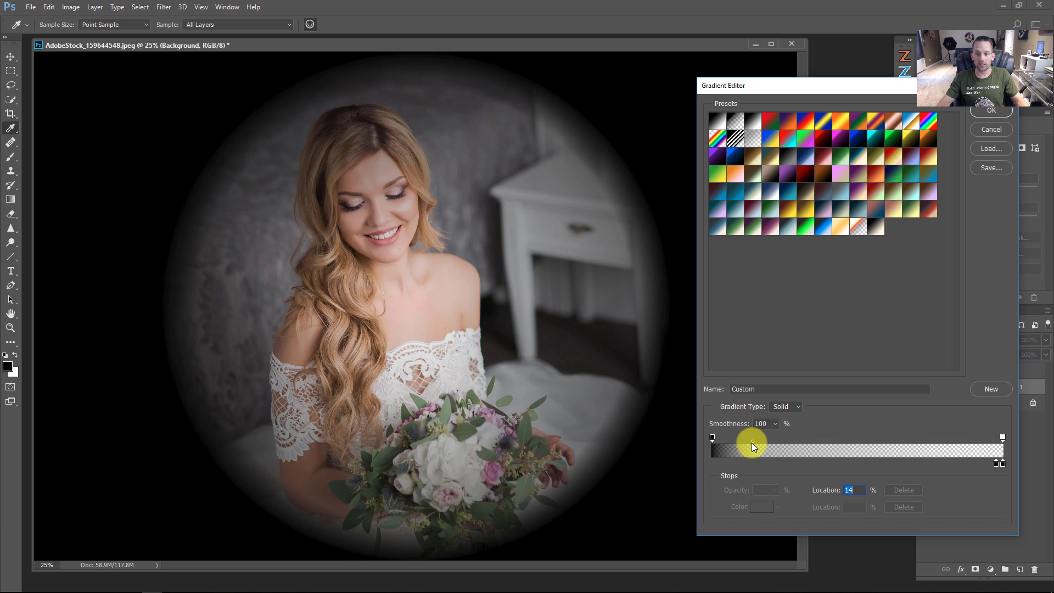
pyautogui.moveTo(752, 442); pyautogui.dragTo(910, 441)
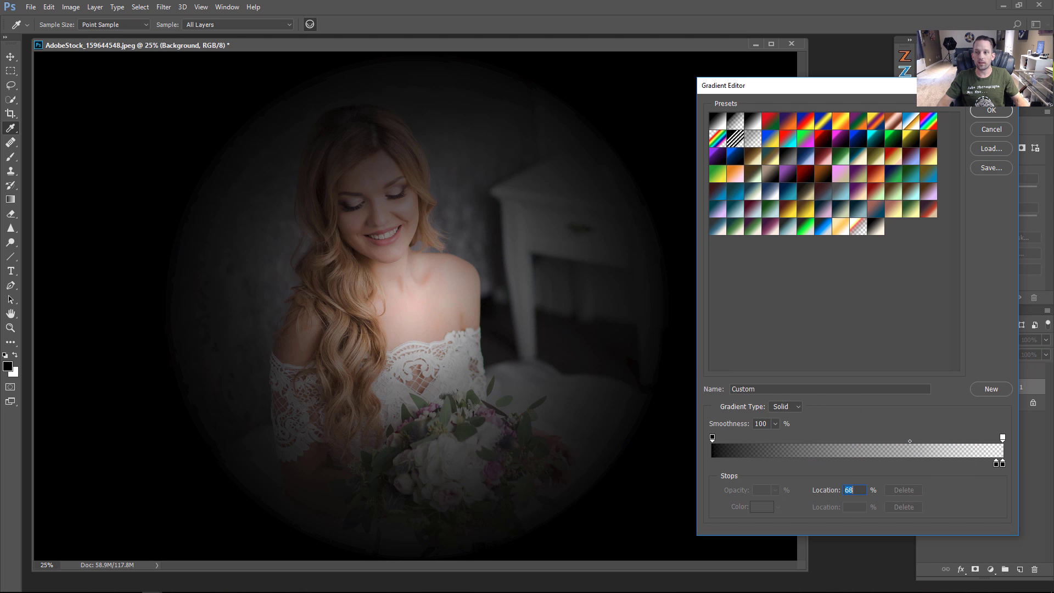
pyautogui.click(988, 110)
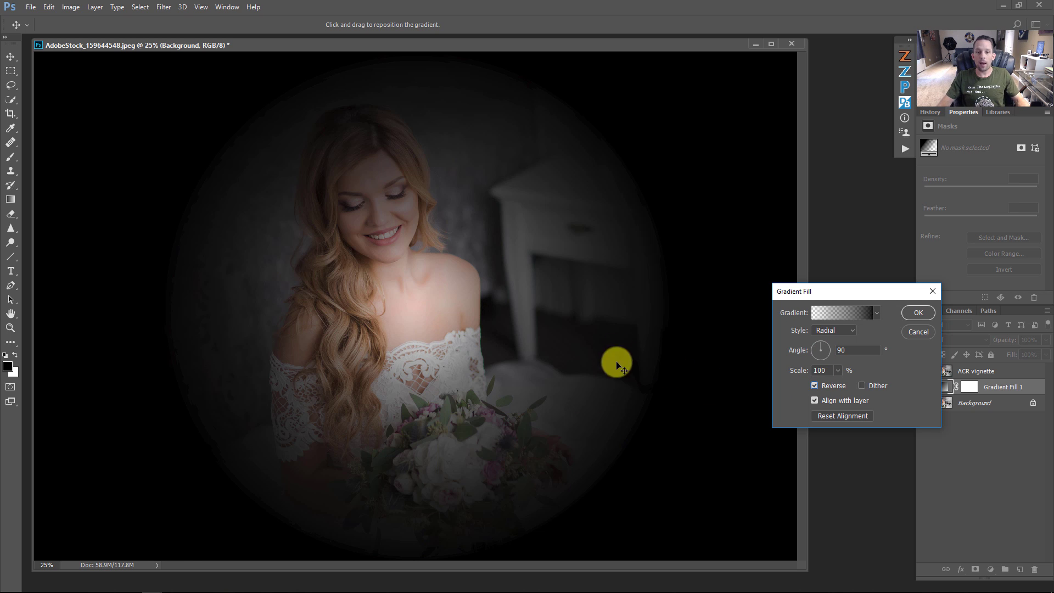
# Drag the radial vignette's centre onto the bride's face and enlarge its Scale to 232%
pyautogui.click(438, 293)
pyautogui.moveTo(393, 317); pyautogui.dragTo(641, 186)
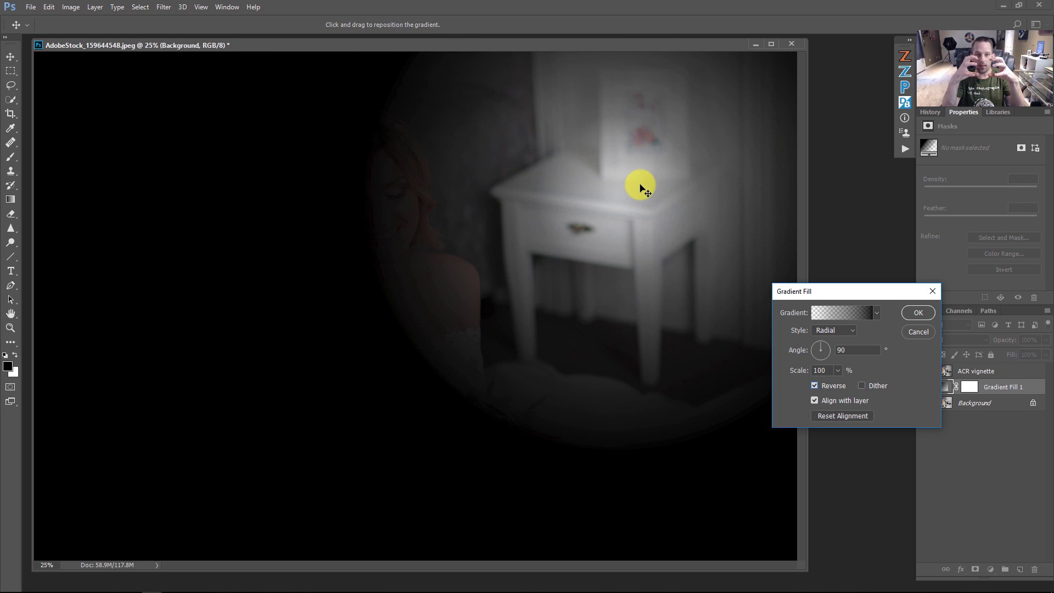
pyautogui.moveTo(630, 183)
pyautogui.mouseDown()
pyautogui.moveTo(535, 250)
pyautogui.moveTo(426, 222)
pyautogui.moveTo(404, 187)
pyautogui.mouseUp()
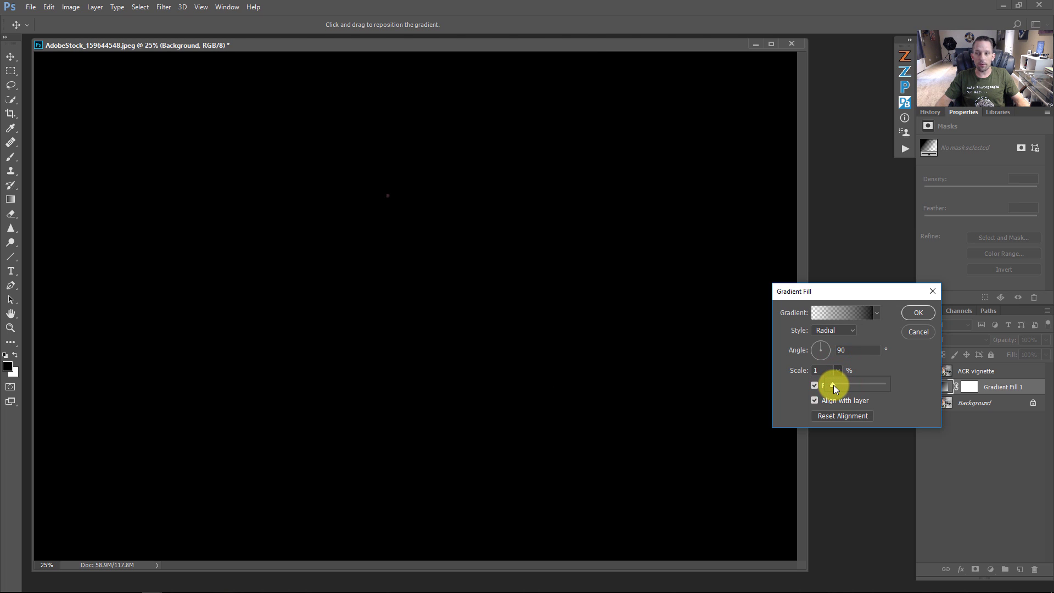
pyautogui.moveTo(833, 384); pyautogui.dragTo(838, 385)
pyautogui.moveTo(392, 197); pyautogui.dragTo(386, 233)
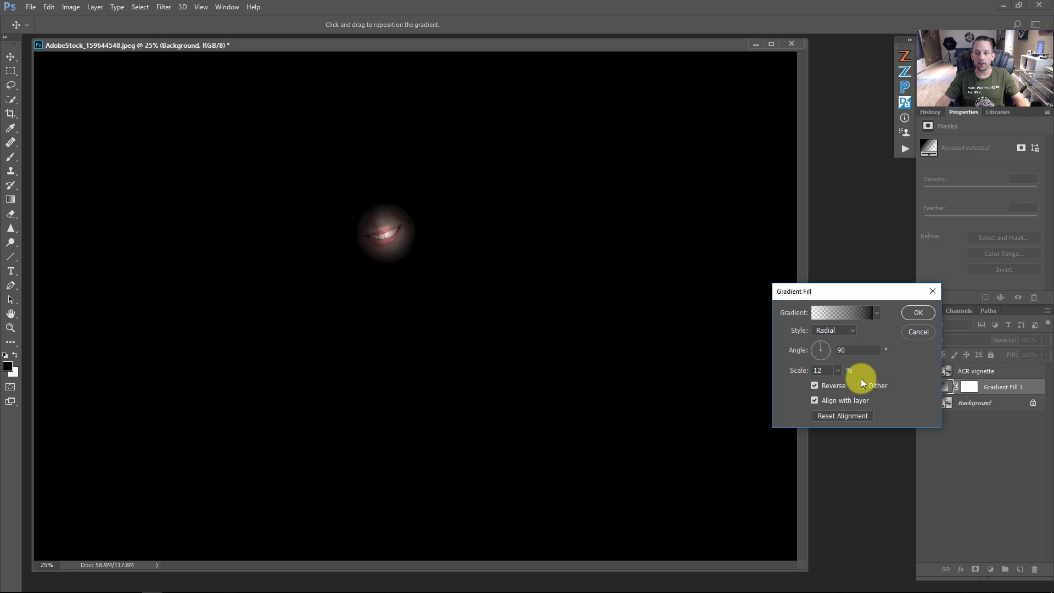
pyautogui.moveTo(838, 383); pyautogui.dragTo(848, 382)
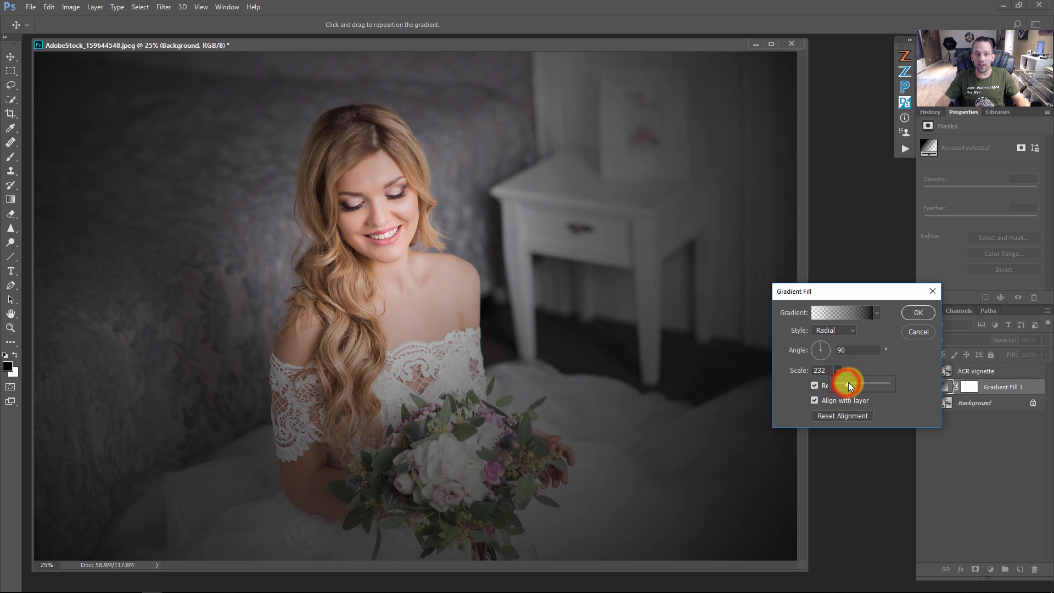
# Apply the gradient fill and preview the vignette layer in Soft Light blending, toggling it on and off
pyautogui.click(912, 313)
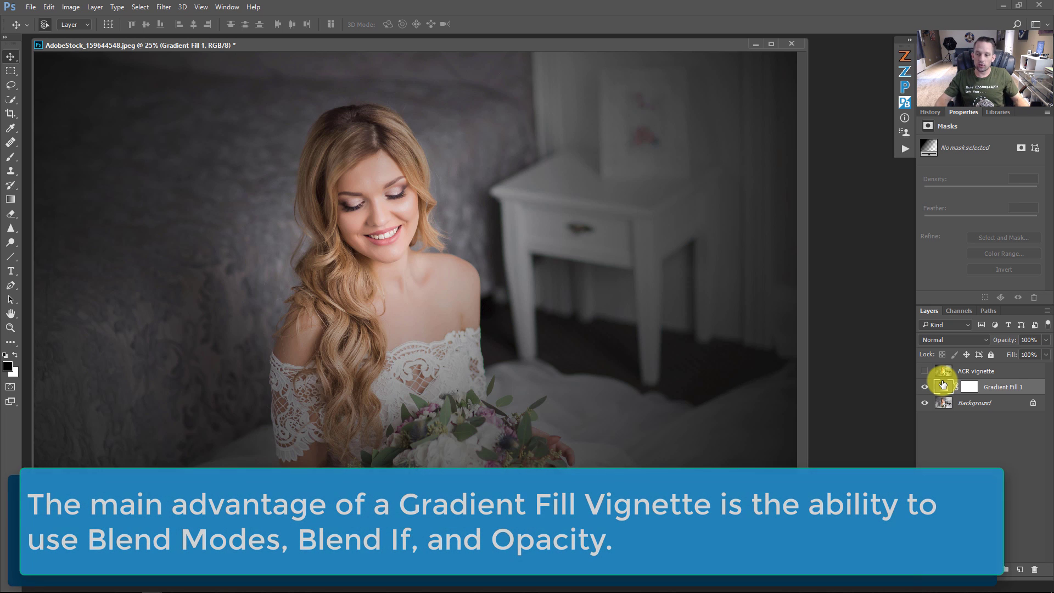
pyautogui.click(948, 340)
pyautogui.click(924, 470)
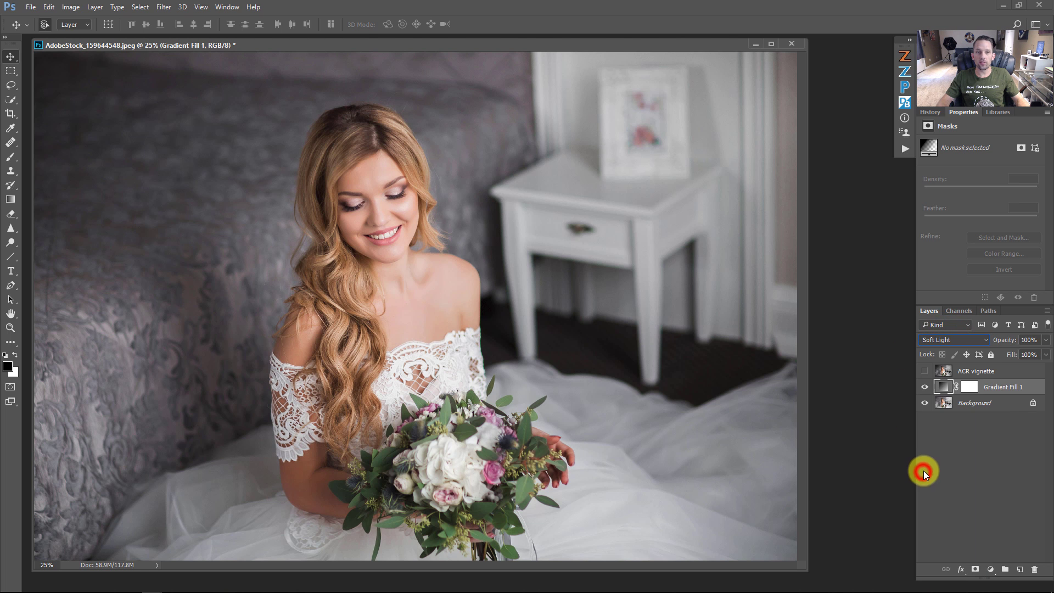
pyautogui.scroll(1, 949, 344)
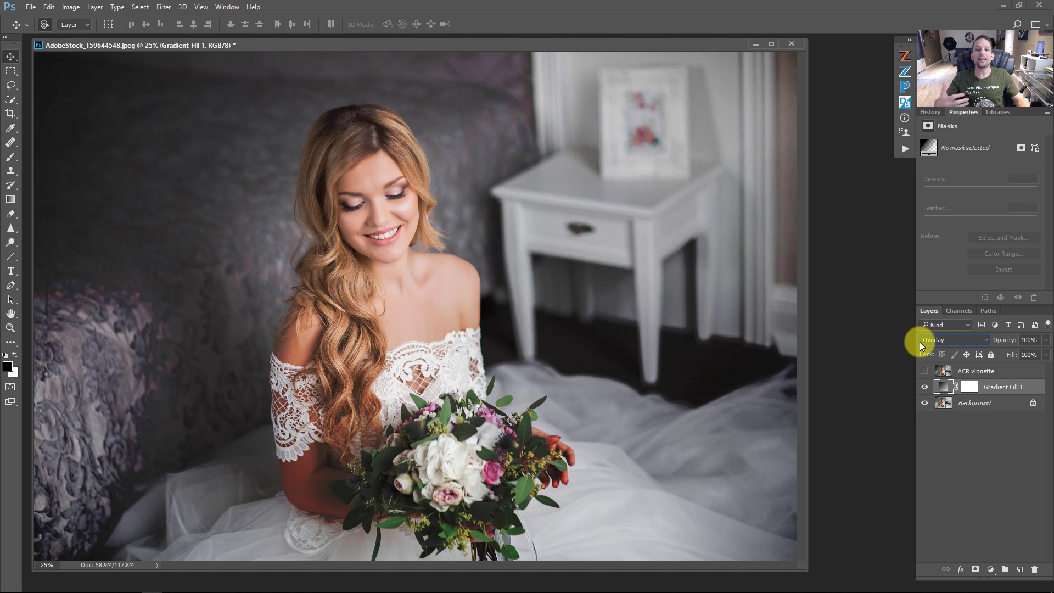
pyautogui.scroll(-1, 925, 338)
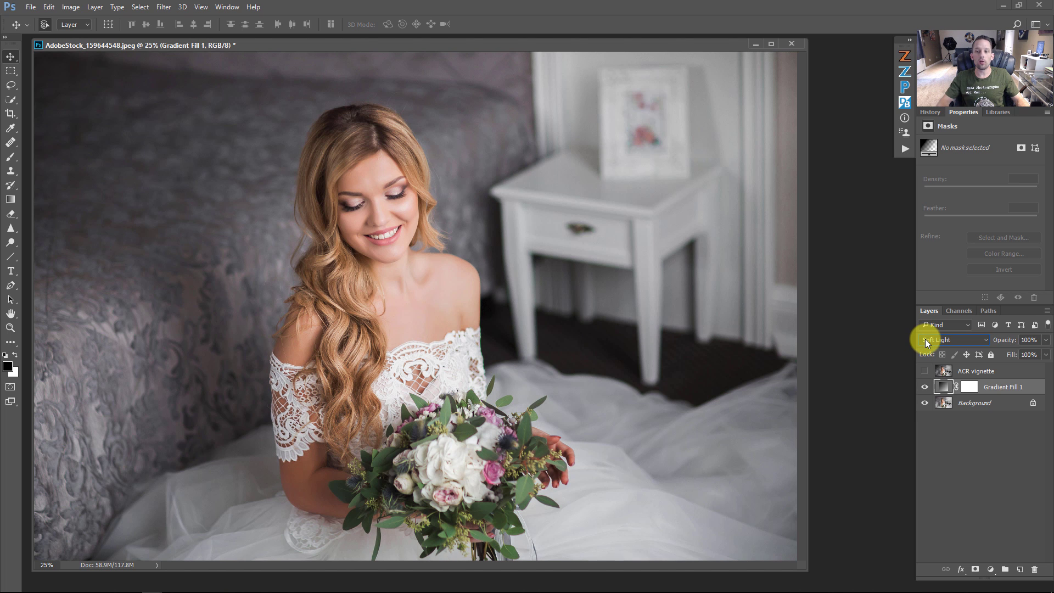
pyautogui.click(925, 387)
pyautogui.click(925, 387)
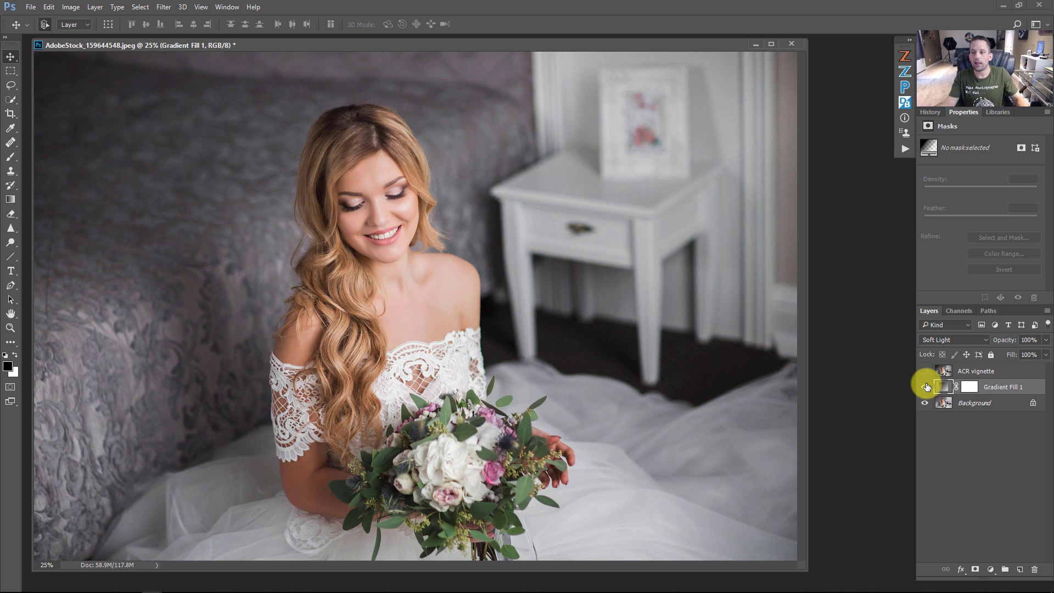
# Return the vignette layer to Normal blending at 82% opacity
pyautogui.click(937, 339)
pyautogui.click(937, 347)
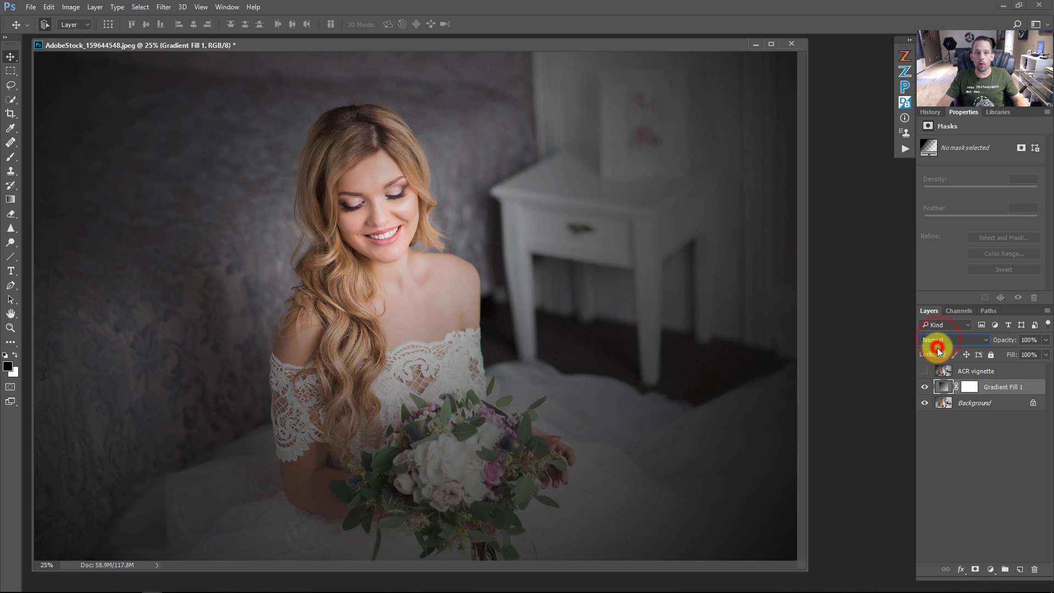
pyautogui.moveTo(1046, 340); pyautogui.dragTo(1035, 353)
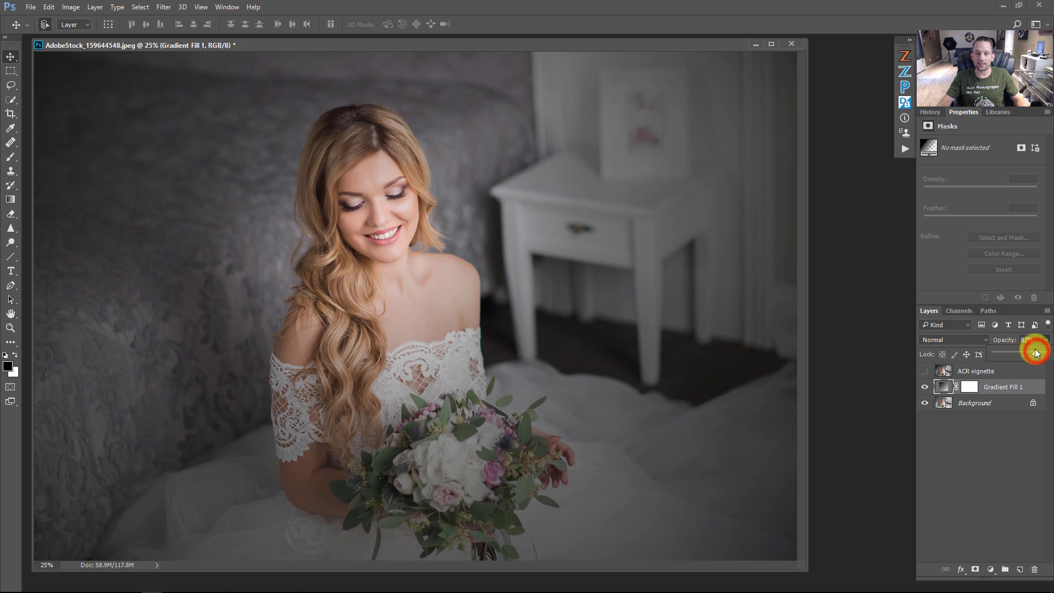
pyautogui.click(845, 327)
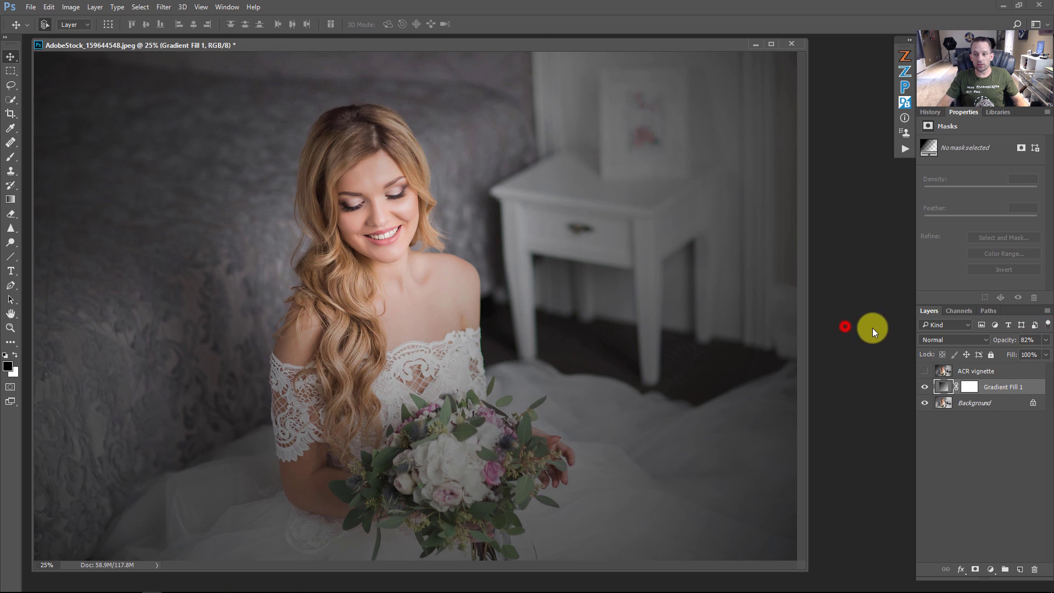
# In Gradient Fill 1's Blending Options, split the Underlying Layer white slider at 141/255
pyautogui.doubleClick(1033, 393)
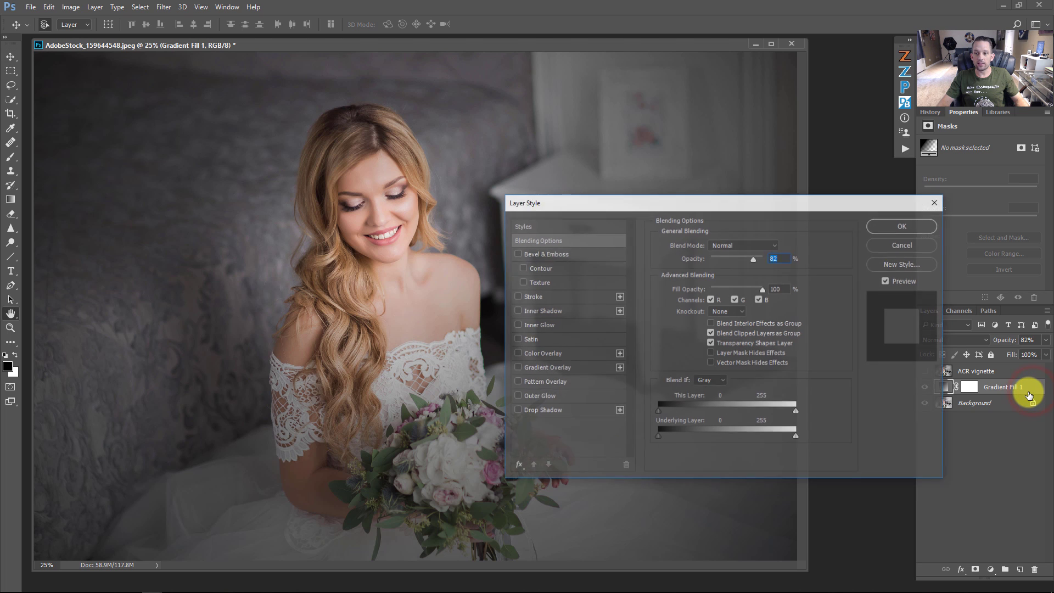
pyautogui.moveTo(606, 200); pyautogui.dragTo(739, 40)
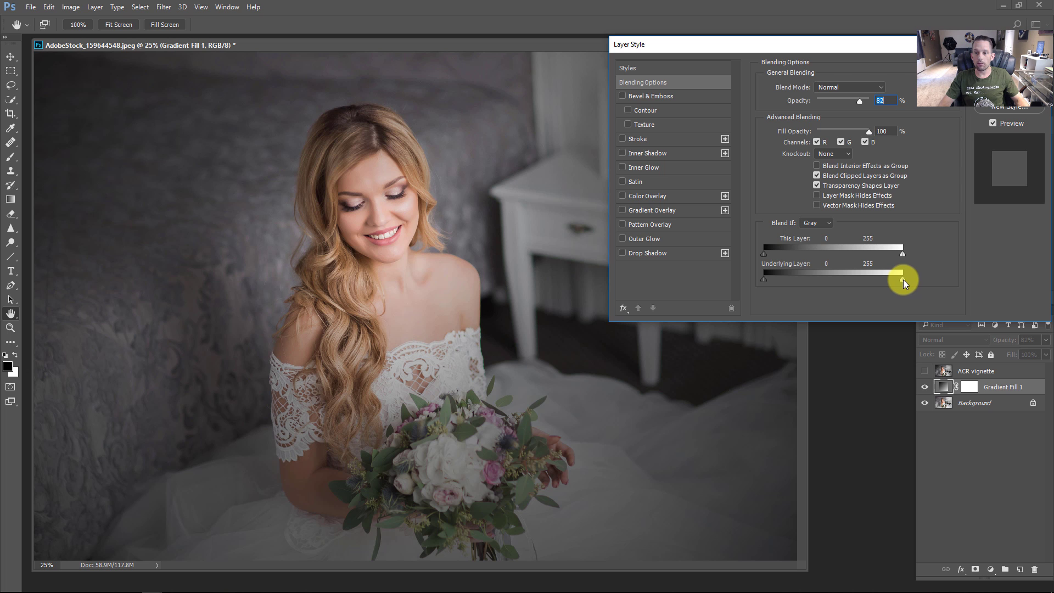
pyautogui.moveTo(888, 279); pyautogui.dragTo(841, 280)
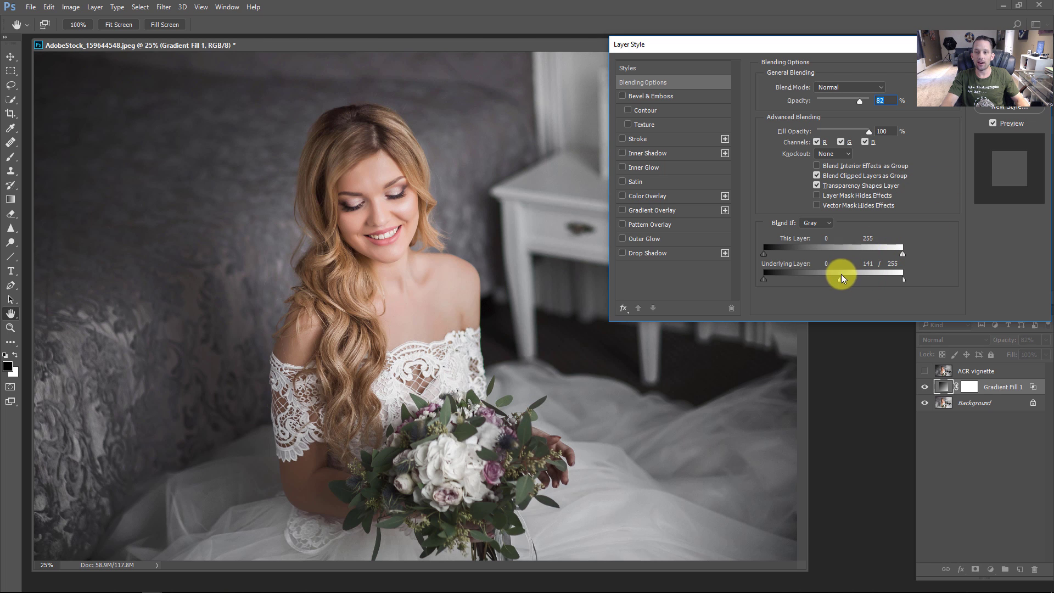
# Confirm the Blend If settings and compare the image with and without the vignette
pyautogui.press('Return')
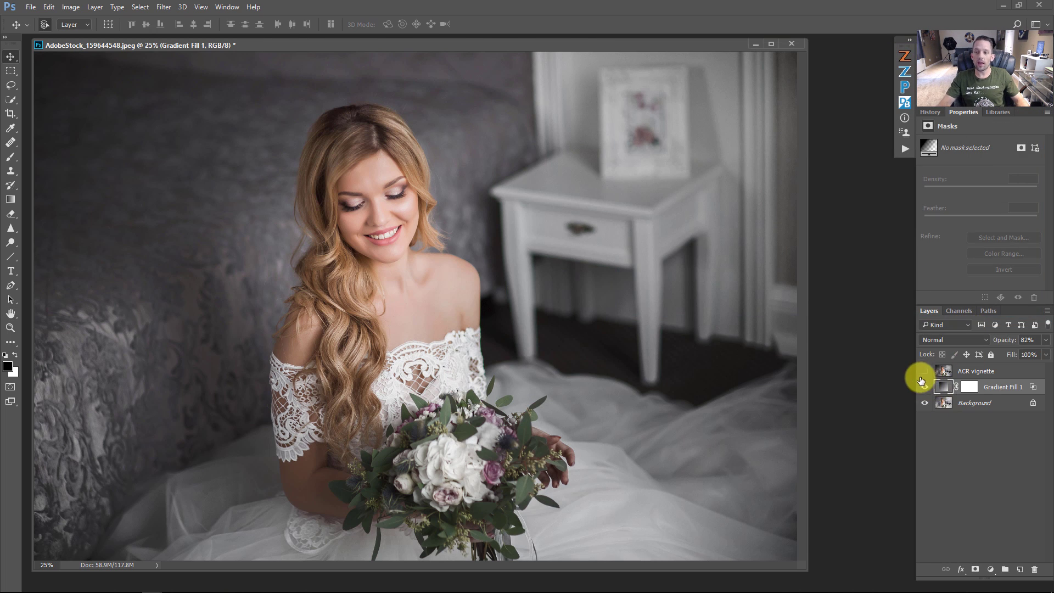
pyautogui.click(923, 384)
pyautogui.click(923, 384)
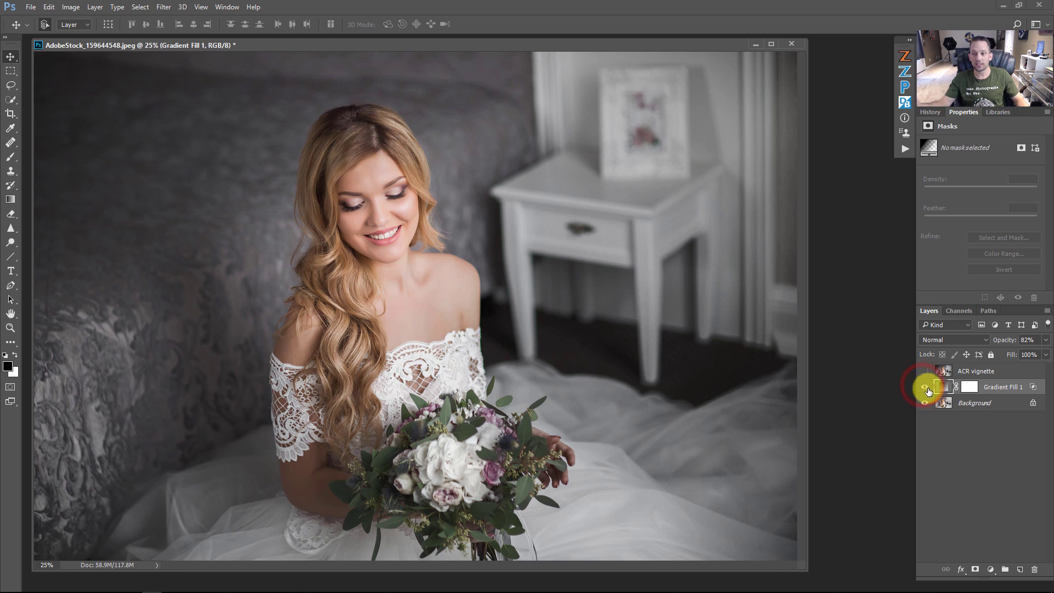
# Paint black on Gradient Fill 1's mask to clear the vignette off the dress beside the bouquet
pyautogui.click(969, 385)
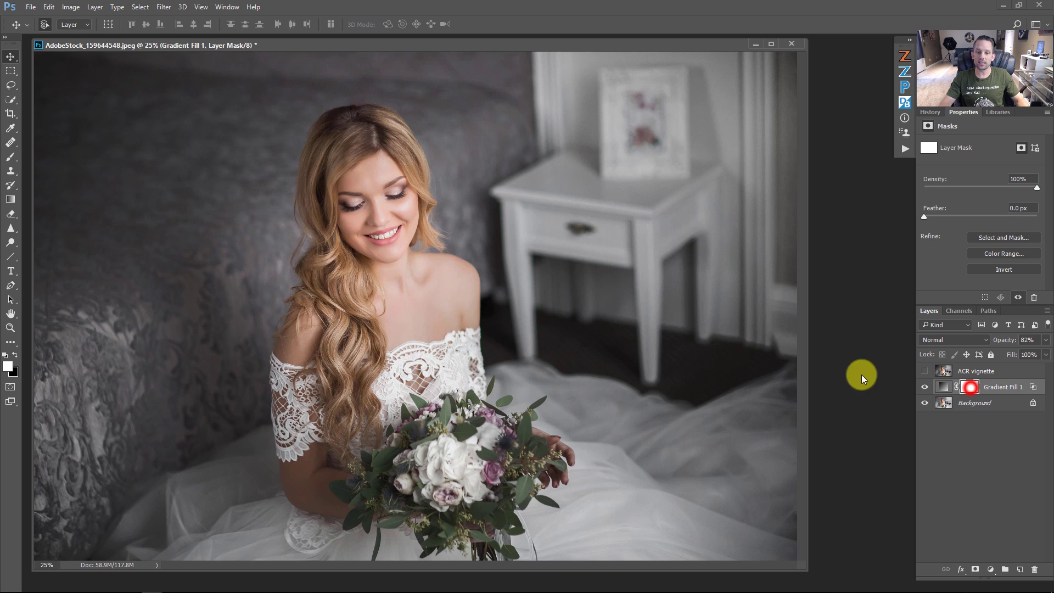
pyautogui.press('b')
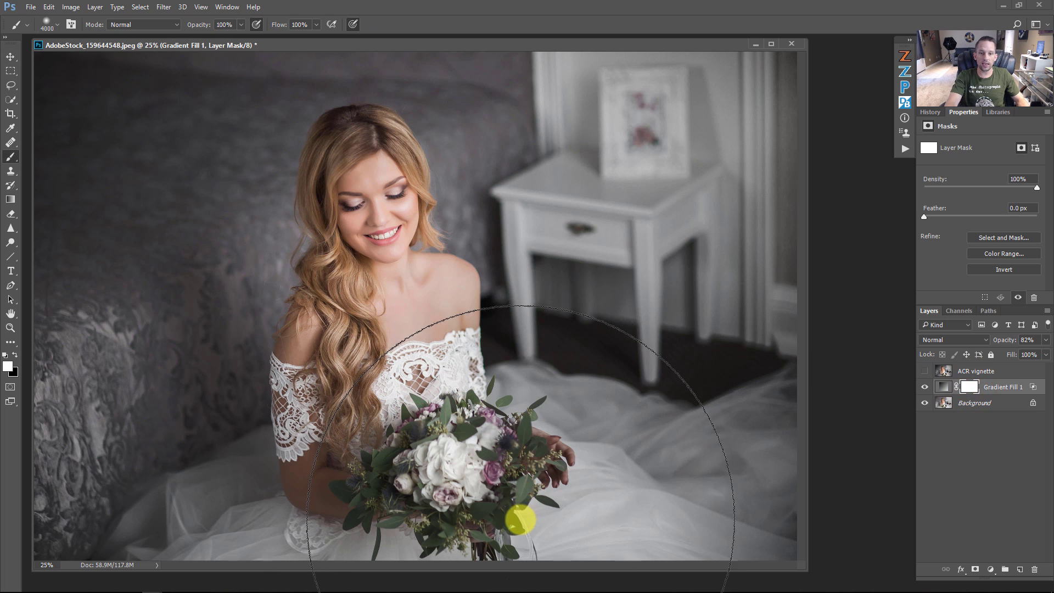
pyautogui.press('x')
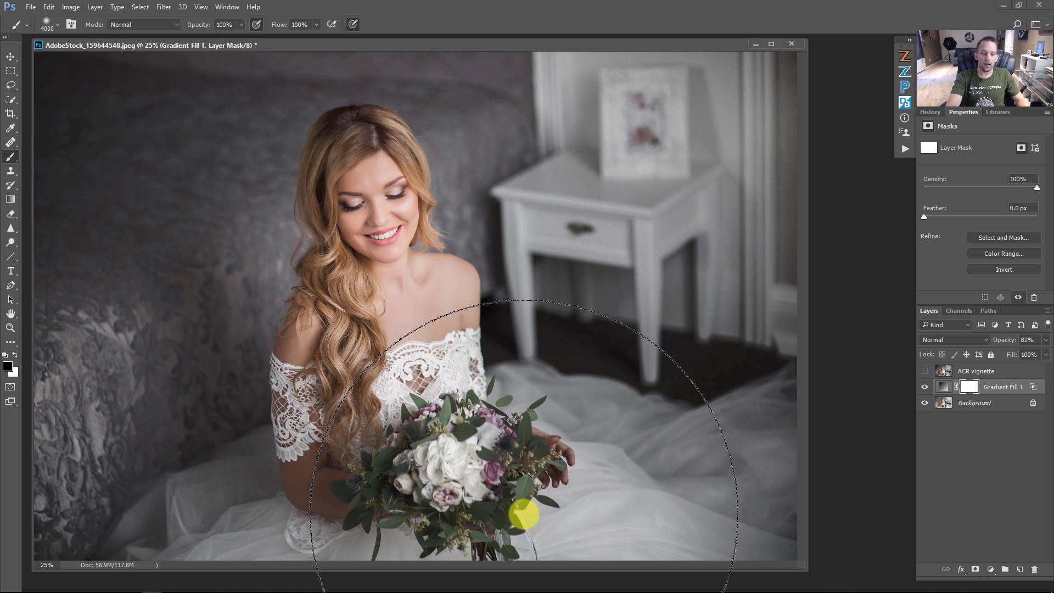
pyautogui.press('x')
pyautogui.press('x')
pyautogui.moveTo(552, 528)
pyautogui.mouseDown()
pyautogui.moveTo(608, 536)
pyautogui.moveTo(376, 541)
pyautogui.moveTo(569, 546)
pyautogui.mouseUp()
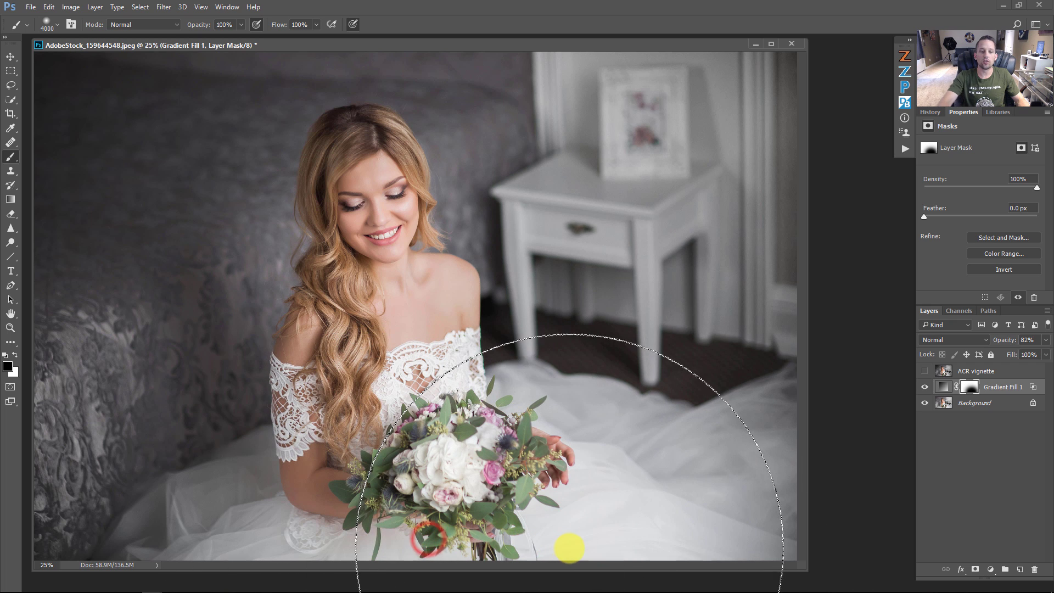
pyautogui.click(924, 387)
pyautogui.click(924, 387)
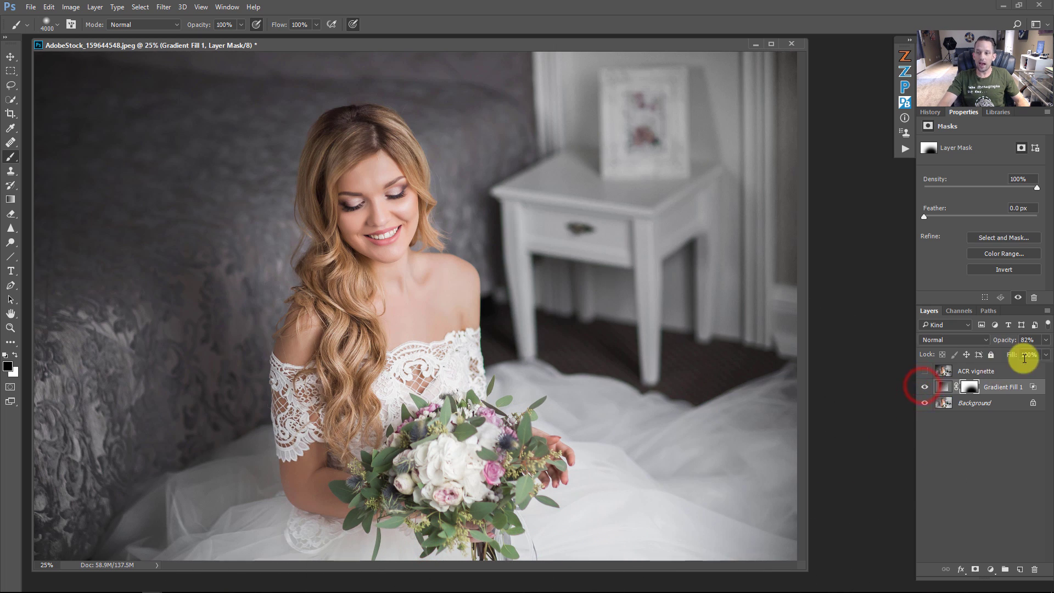
# Lower Gradient Fill 1's opacity to 77% and select the ACR vignette layer
pyautogui.click(1046, 339)
pyautogui.moveTo(1035, 353); pyautogui.dragTo(1034, 352)
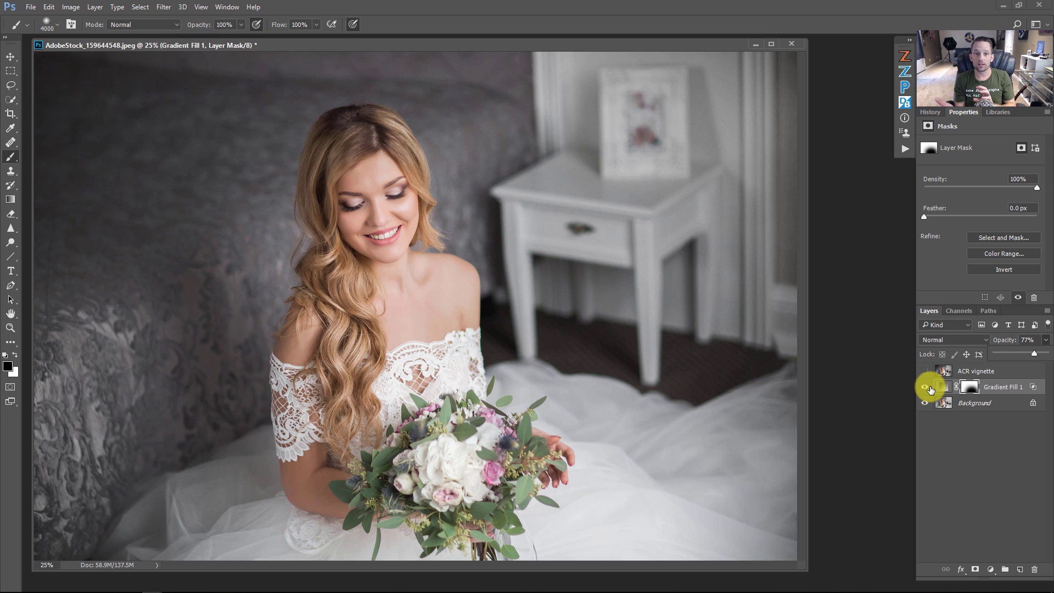
pyautogui.click(958, 371)
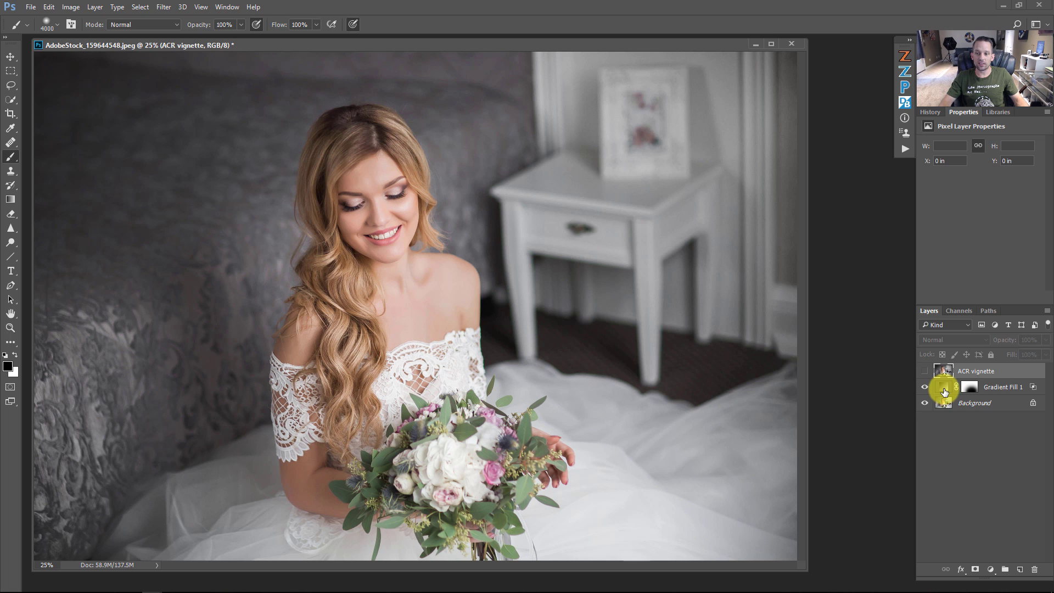
# Reopen Gradient Fill 1's settings and drag the radial vignette's centre onto the bride
pyautogui.doubleClick(944, 388)
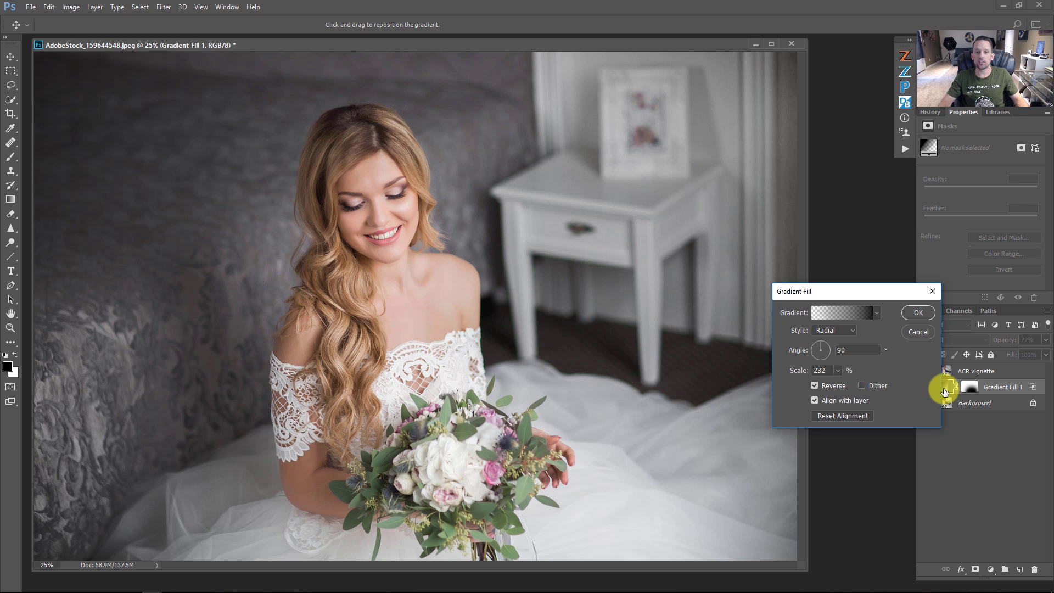
pyautogui.moveTo(437, 274)
pyautogui.mouseDown()
pyautogui.moveTo(323, 252)
pyautogui.moveTo(463, 298)
pyautogui.moveTo(413, 373)
pyautogui.moveTo(357, 237)
pyautogui.moveTo(416, 230)
pyautogui.moveTo(418, 243)
pyautogui.moveTo(405, 228)
pyautogui.moveTo(417, 207)
pyautogui.moveTo(381, 235)
pyautogui.moveTo(410, 245)
pyautogui.mouseUp()
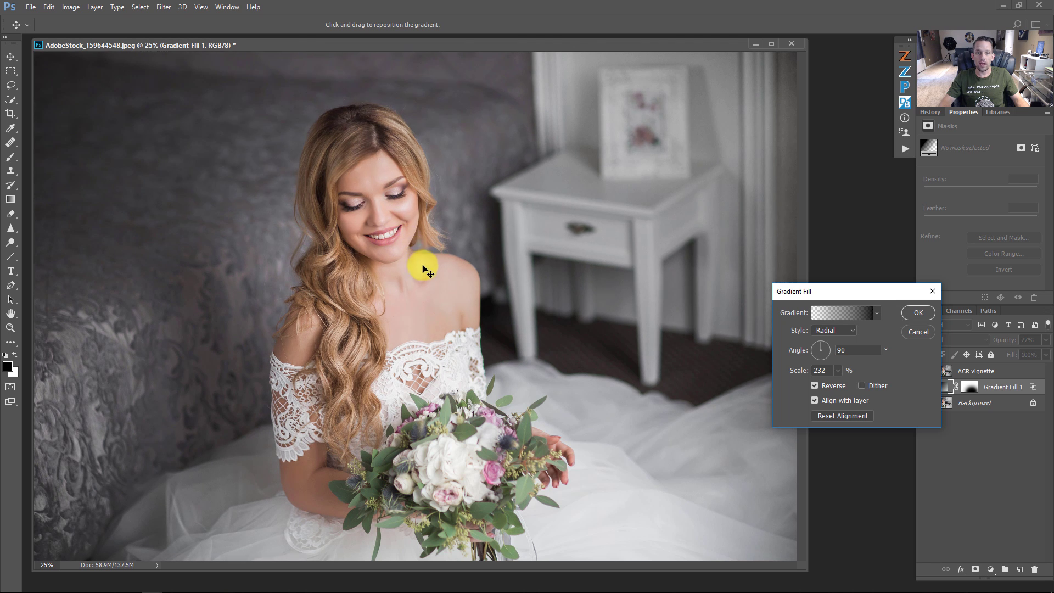
# Select the gradient's right colour stop and start picking a greyish blue for it
pyautogui.click(832, 313)
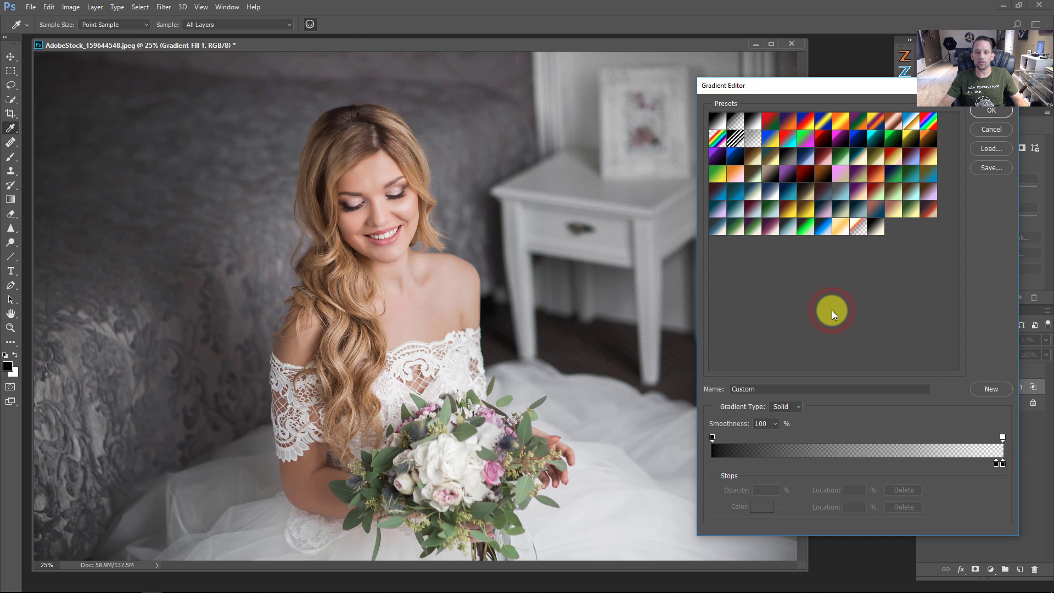
pyautogui.click(996, 465)
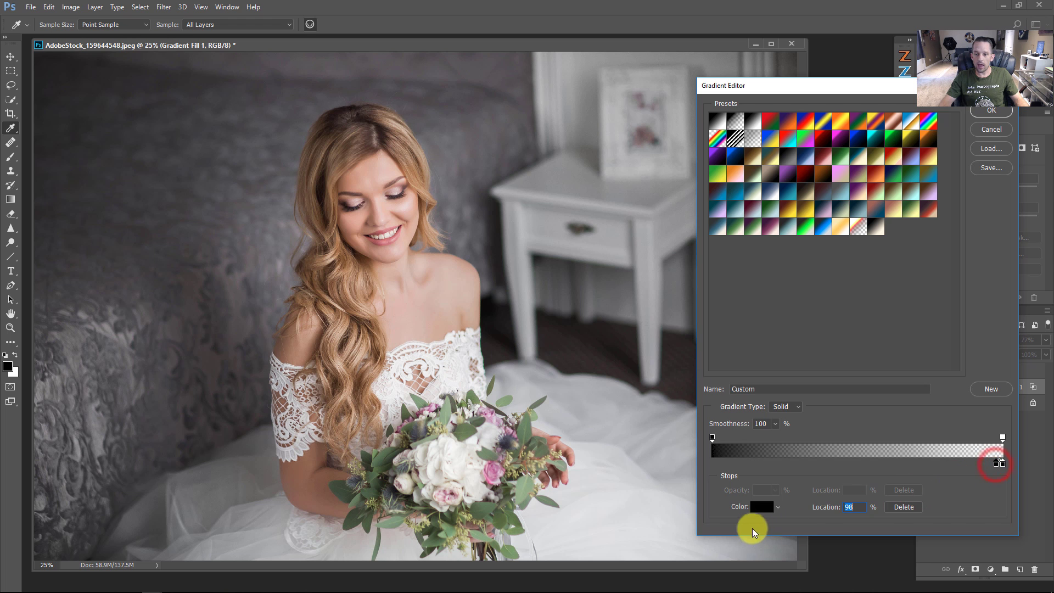
pyautogui.click(759, 507)
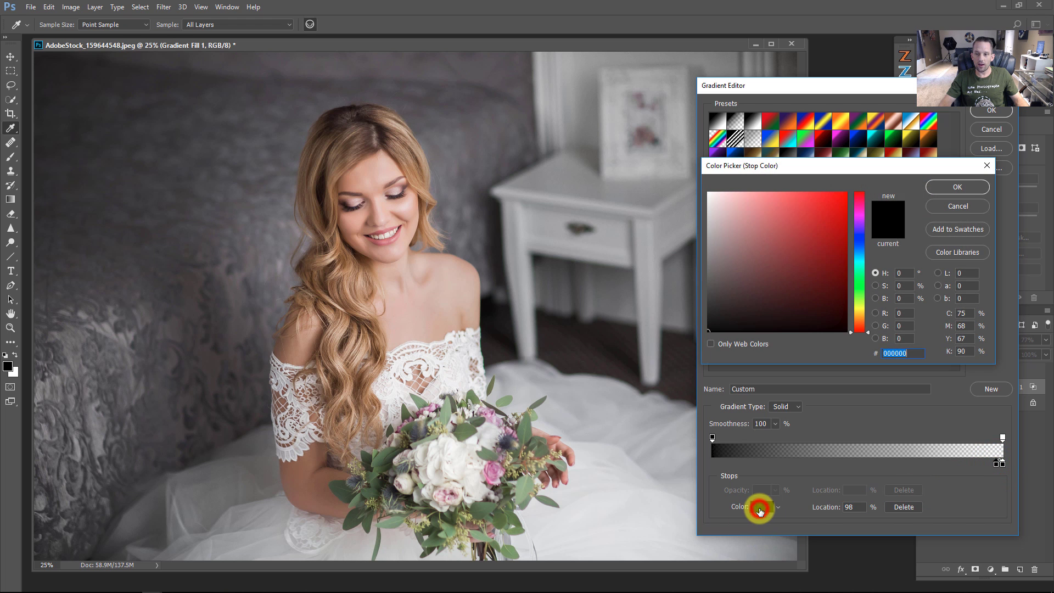
pyautogui.moveTo(804, 204); pyautogui.dragTo(785, 227)
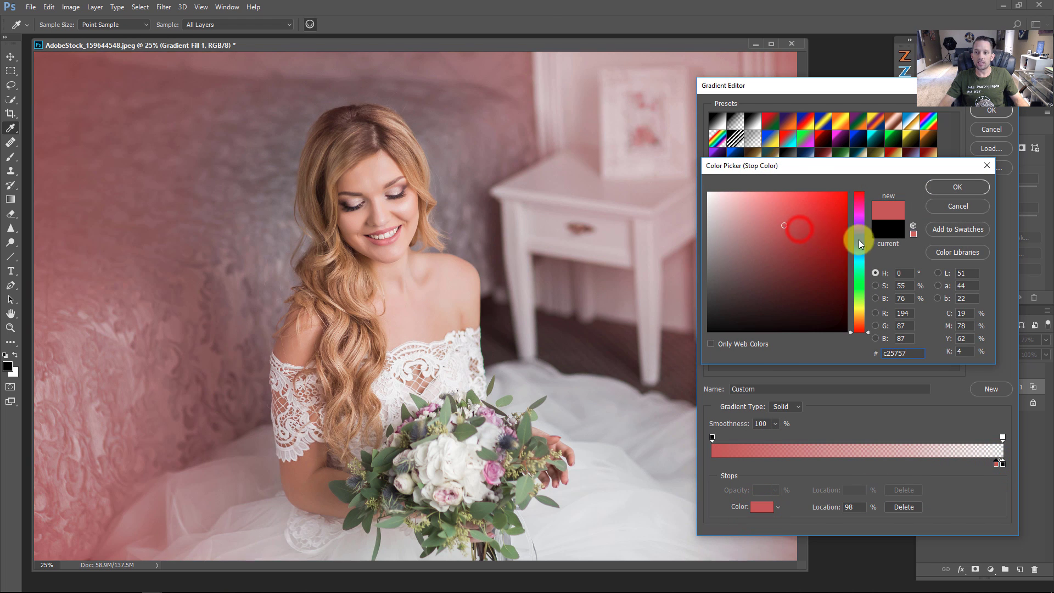
pyautogui.moveTo(858, 243)
pyautogui.mouseDown()
pyautogui.moveTo(864, 262)
pyautogui.moveTo(861, 250)
pyautogui.mouseUp()
pyautogui.click(773, 240)
pyautogui.moveTo(773, 239); pyautogui.dragTo(747, 245)
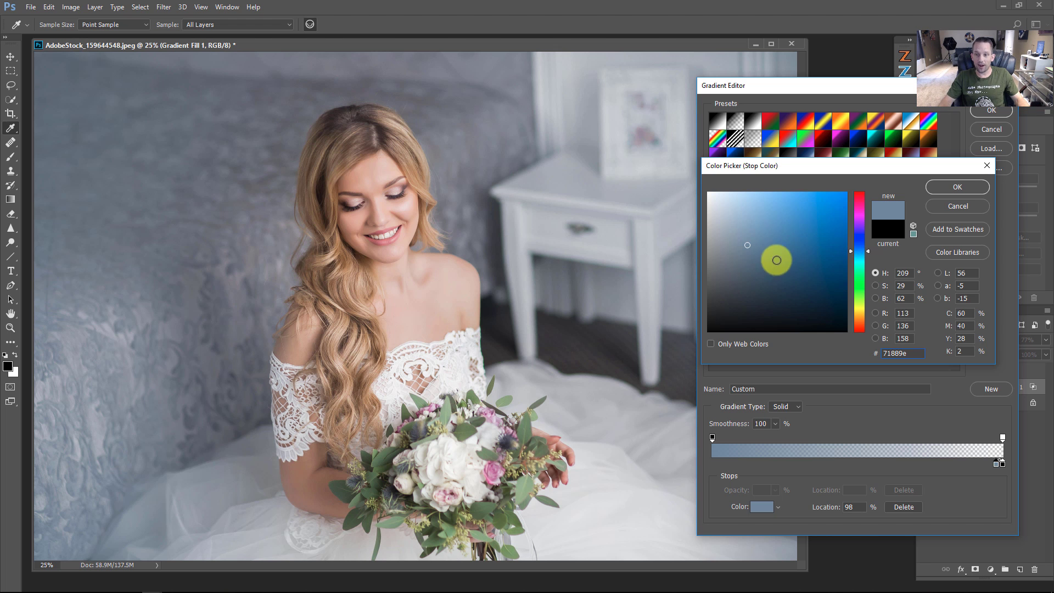
# Try lighter and warmer tints, then settle the stop on muted blue-cyan 58848e
pyautogui.moveTo(769, 258)
pyautogui.mouseDown()
pyautogui.moveTo(736, 217)
pyautogui.moveTo(744, 213)
pyautogui.moveTo(743, 244)
pyautogui.moveTo(757, 266)
pyautogui.mouseUp()
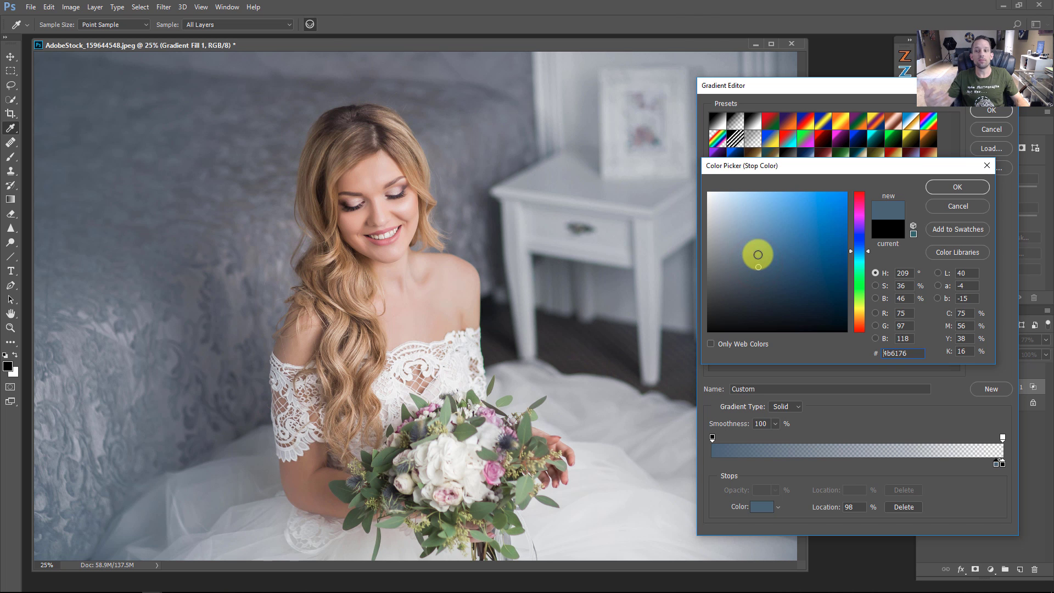
pyautogui.click(868, 252)
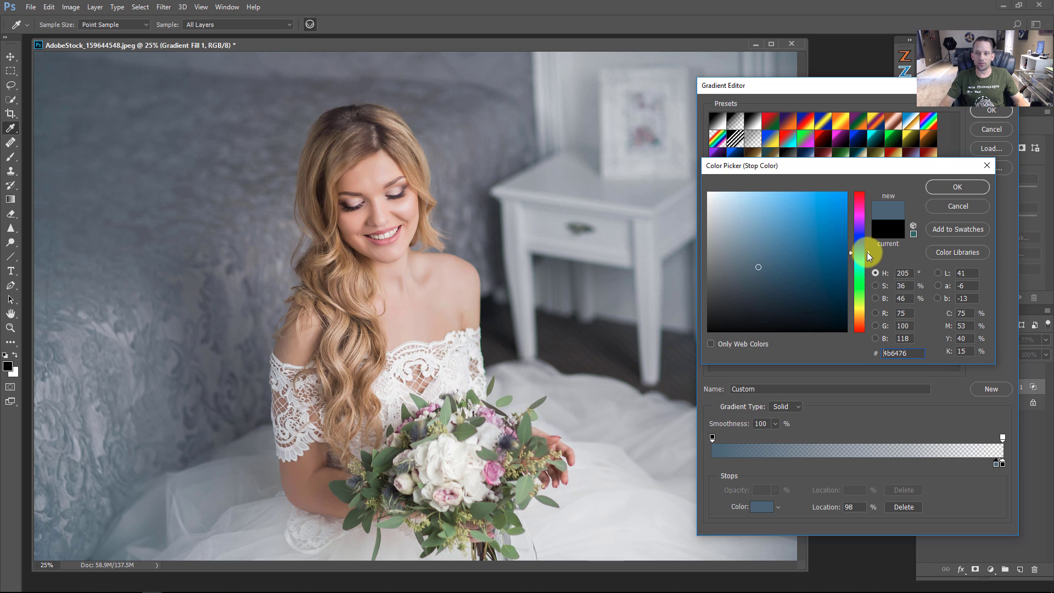
pyautogui.moveTo(867, 253); pyautogui.dragTo(868, 317)
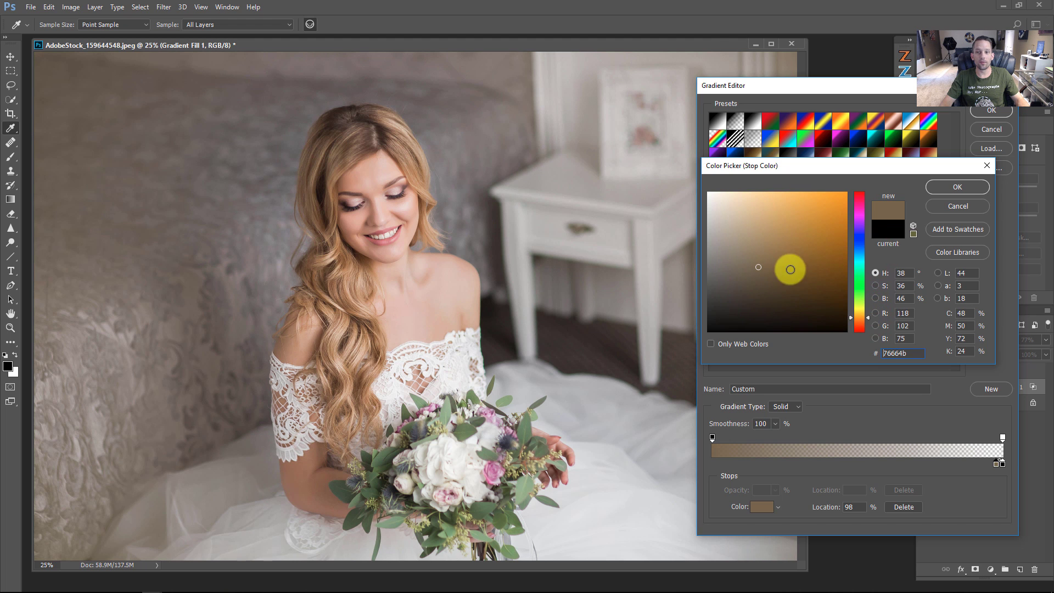
pyautogui.moveTo(787, 266)
pyautogui.mouseDown()
pyautogui.moveTo(782, 246)
pyautogui.moveTo(760, 253)
pyautogui.mouseUp()
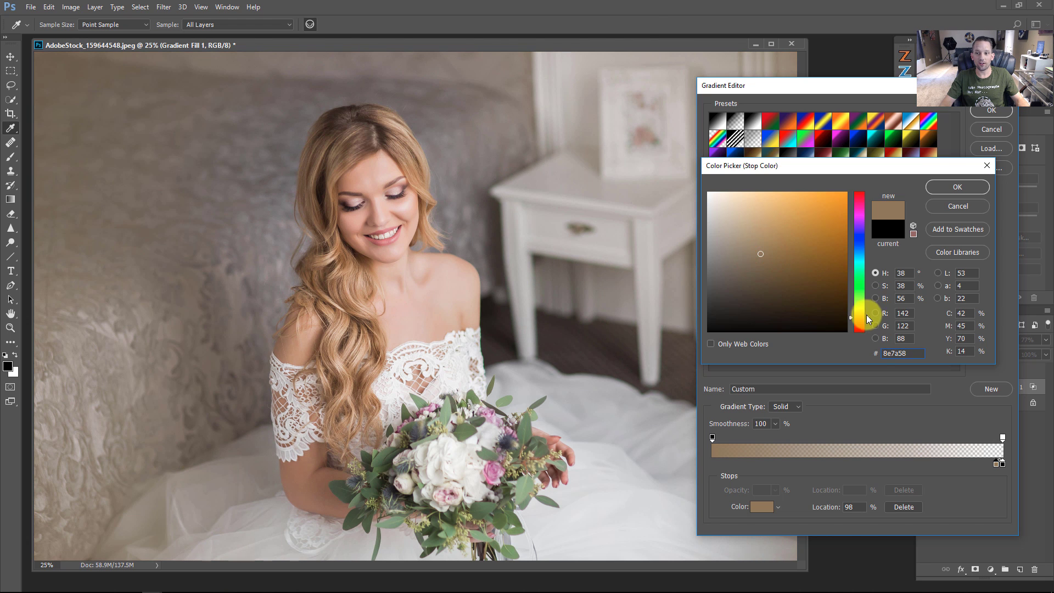
pyautogui.moveTo(867, 322); pyautogui.dragTo(868, 320)
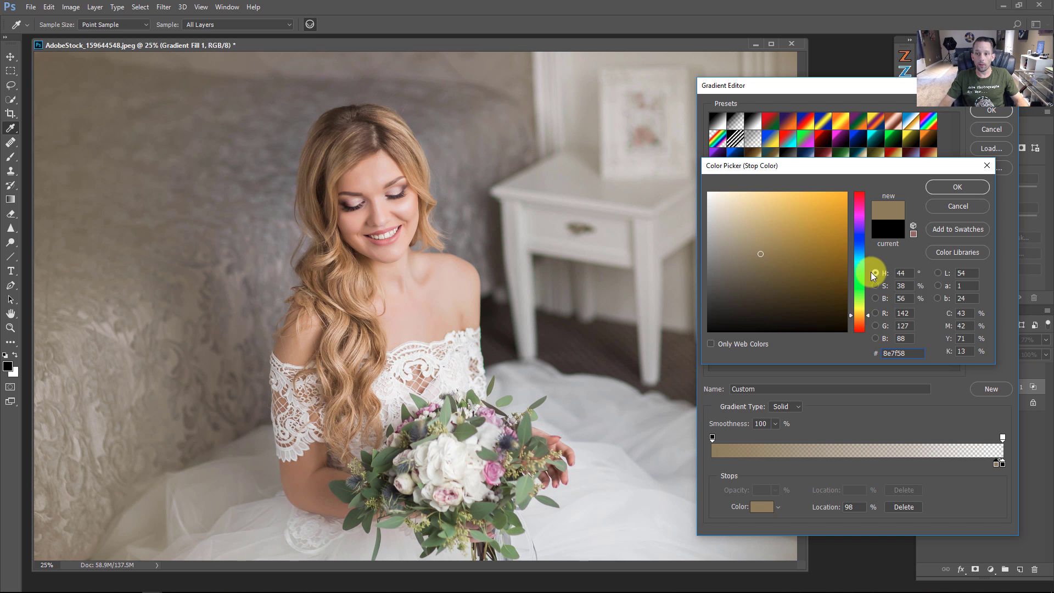
pyautogui.click(860, 258)
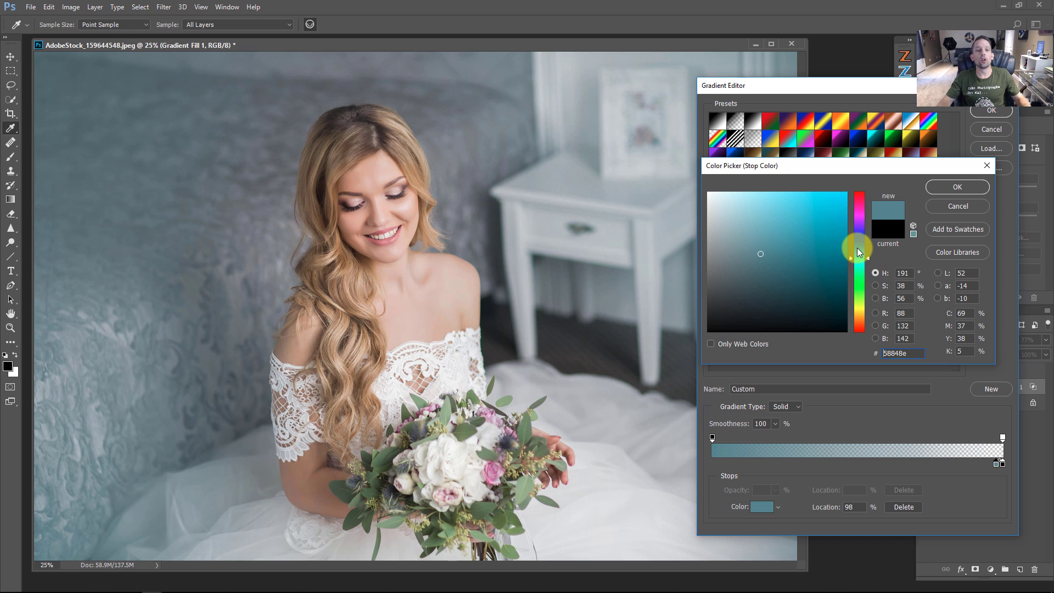
# Apply the blue-cyan gradient fill and toggle the vignette off and on to compare
pyautogui.click(960, 187)
pyautogui.click(988, 110)
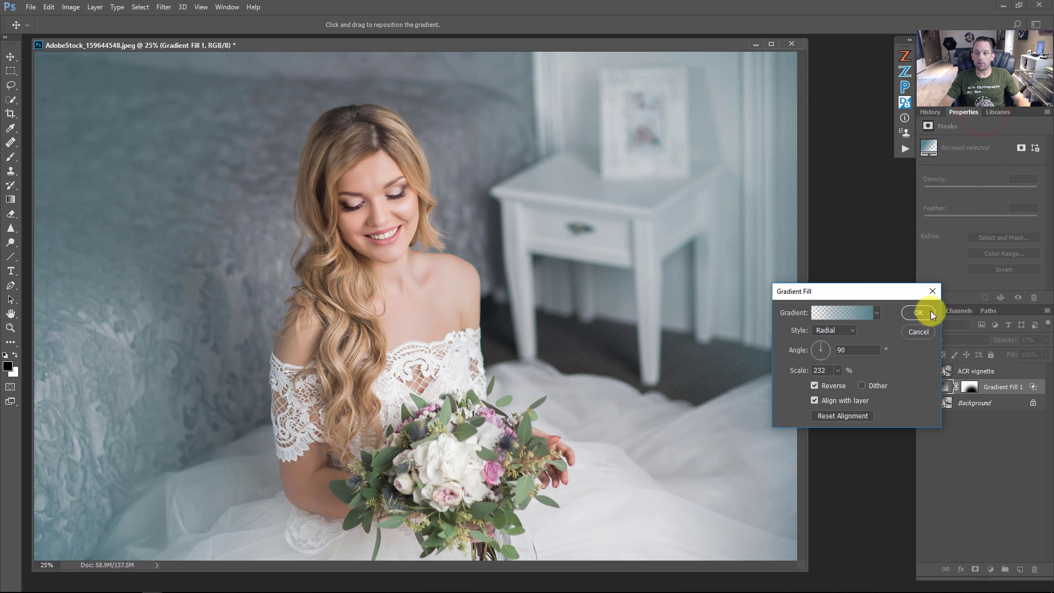
pyautogui.click(928, 312)
pyautogui.press('b')
pyautogui.click(924, 387)
pyautogui.click(925, 387)
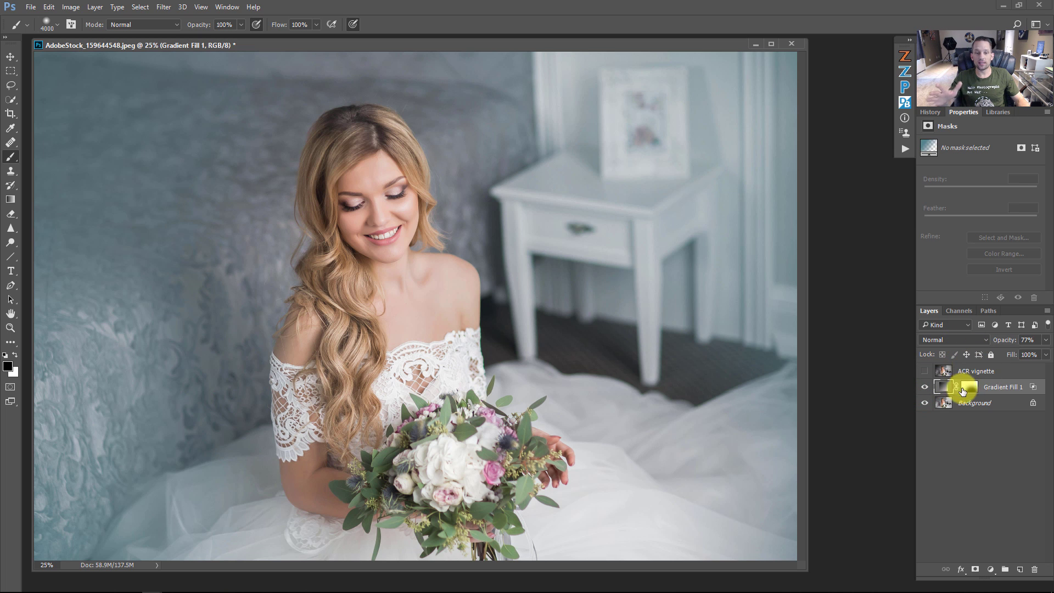
# Set Gradient Fill 1's blend mode to Soft Light
pyautogui.click(967, 339)
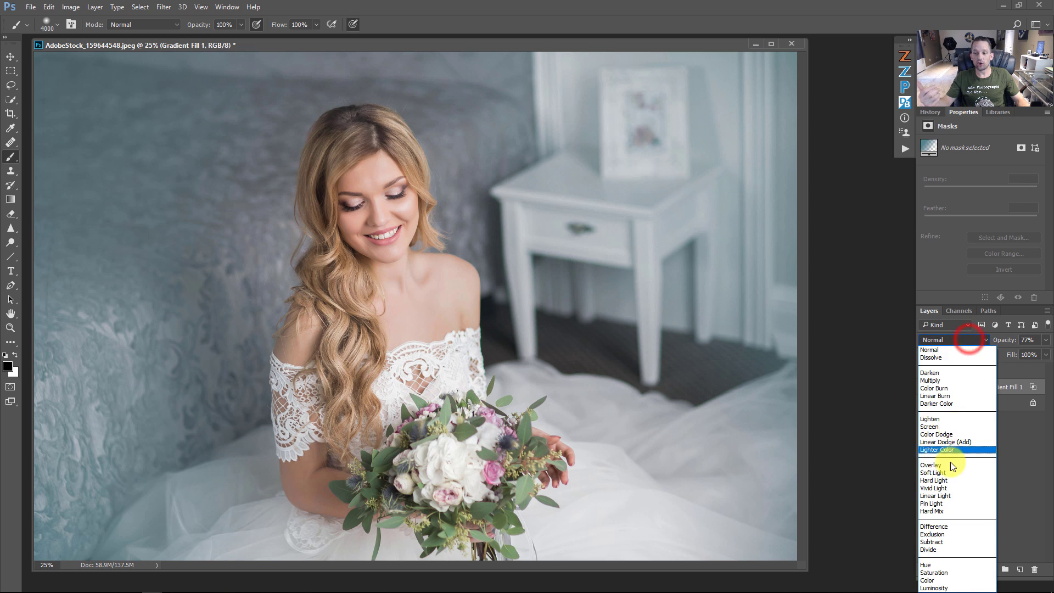
pyautogui.click(947, 474)
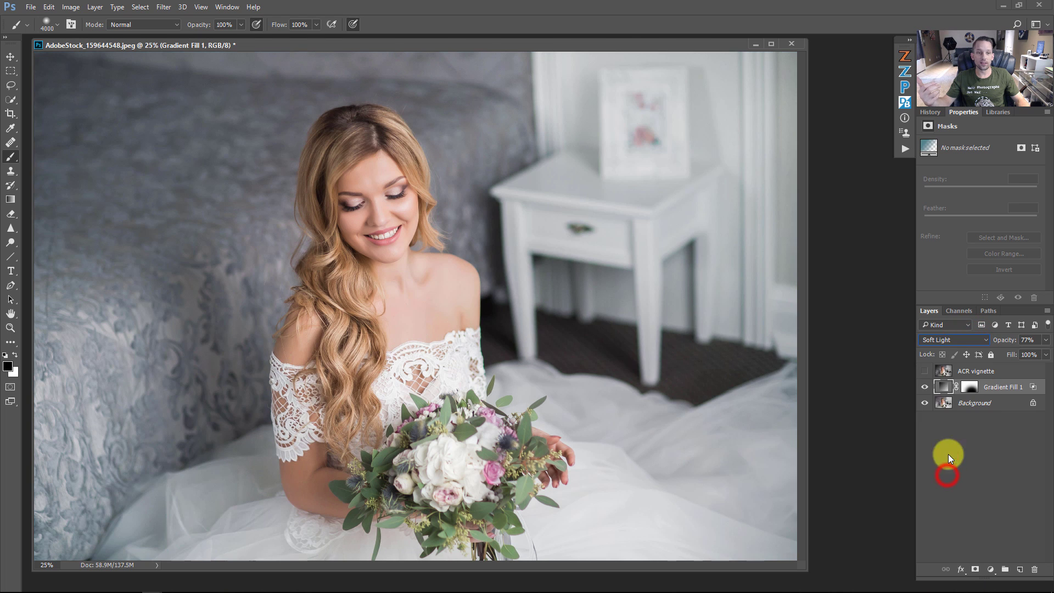
pyautogui.click(928, 386)
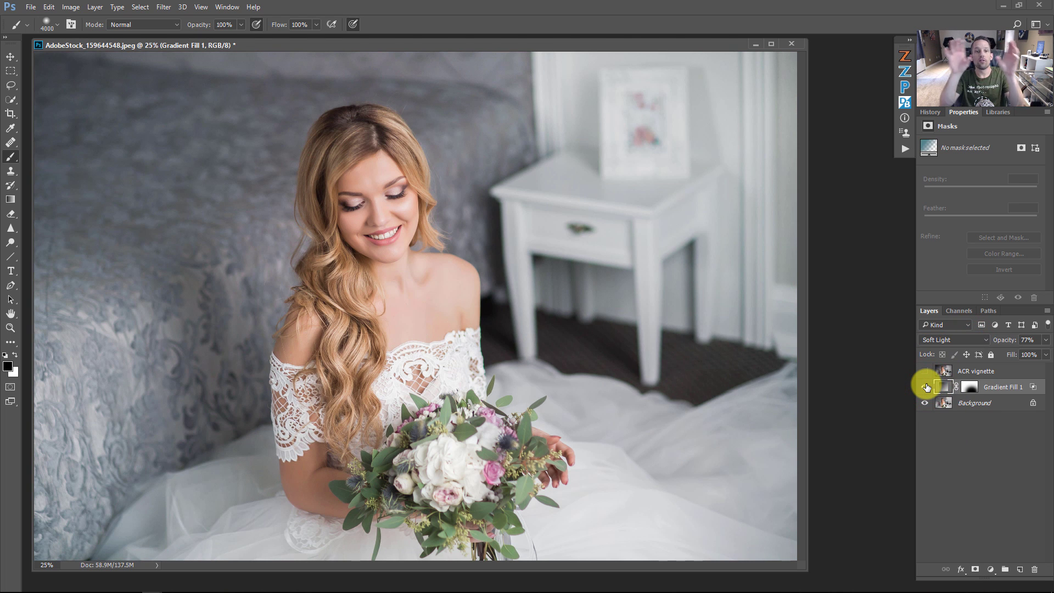